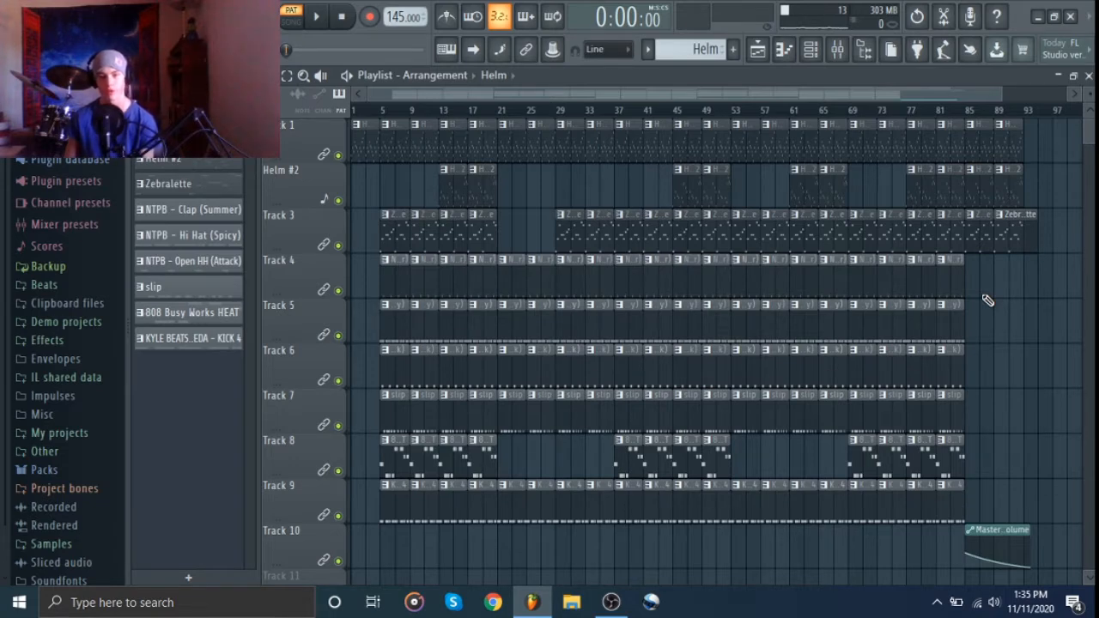
Step: Open the Helm pattern from the first playlist track in the piano roll and bring its full four-bar melody into view
double_click(516, 166)
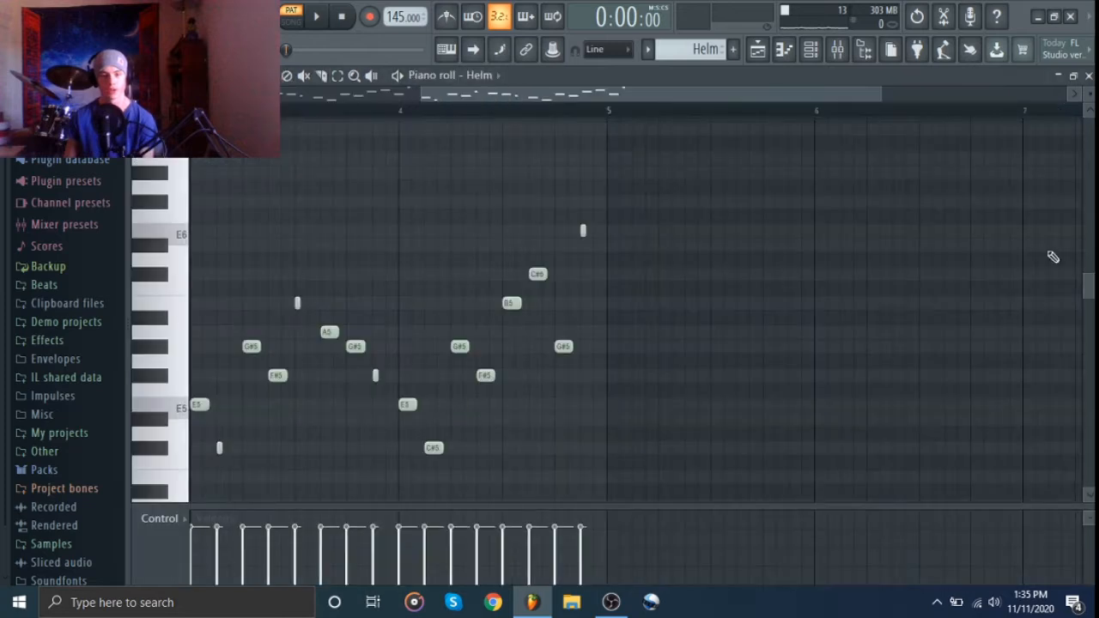
scroll(432, 250, left, 4)
scroll(1090, 232, down, 1)
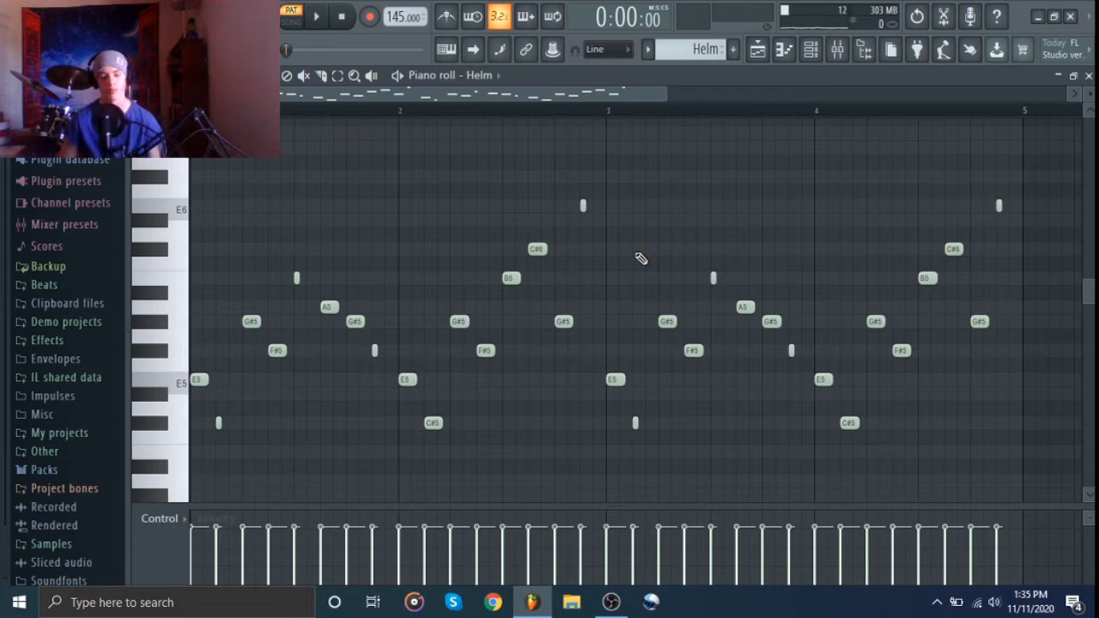
Step: Inspect the Helm channel's synth settings, and play the Helm melody in the piano roll
click(809, 49)
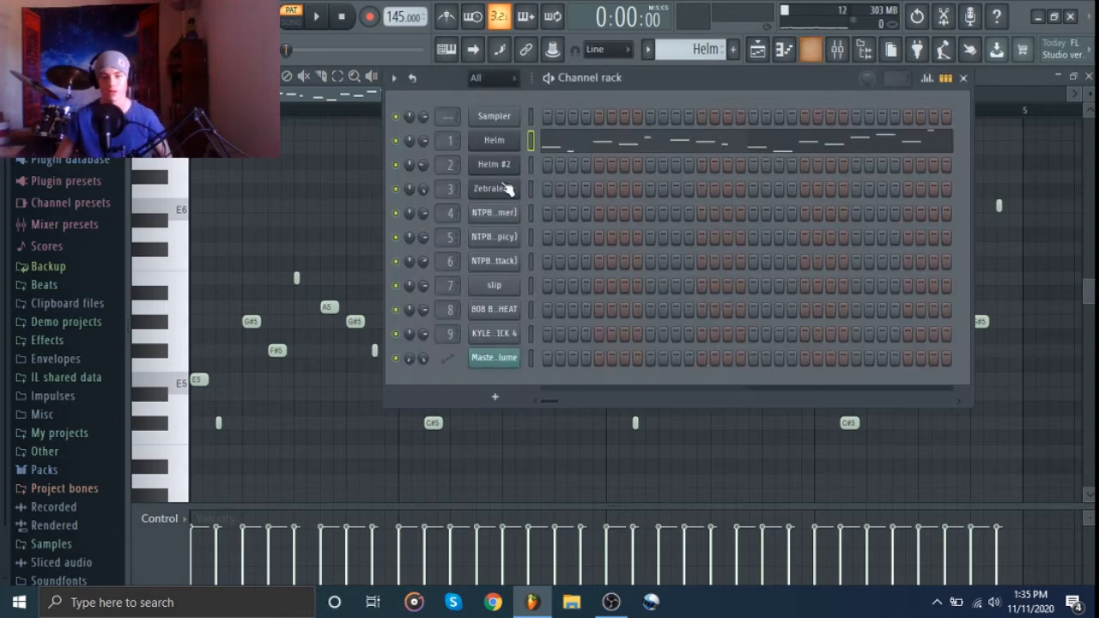
click(495, 146)
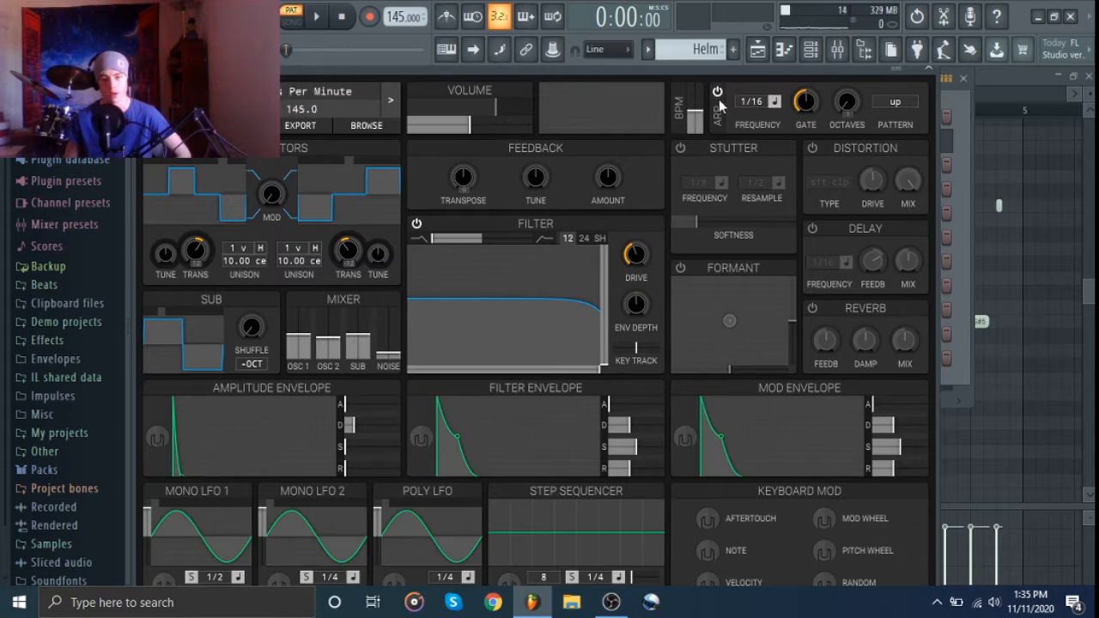
click(932, 72)
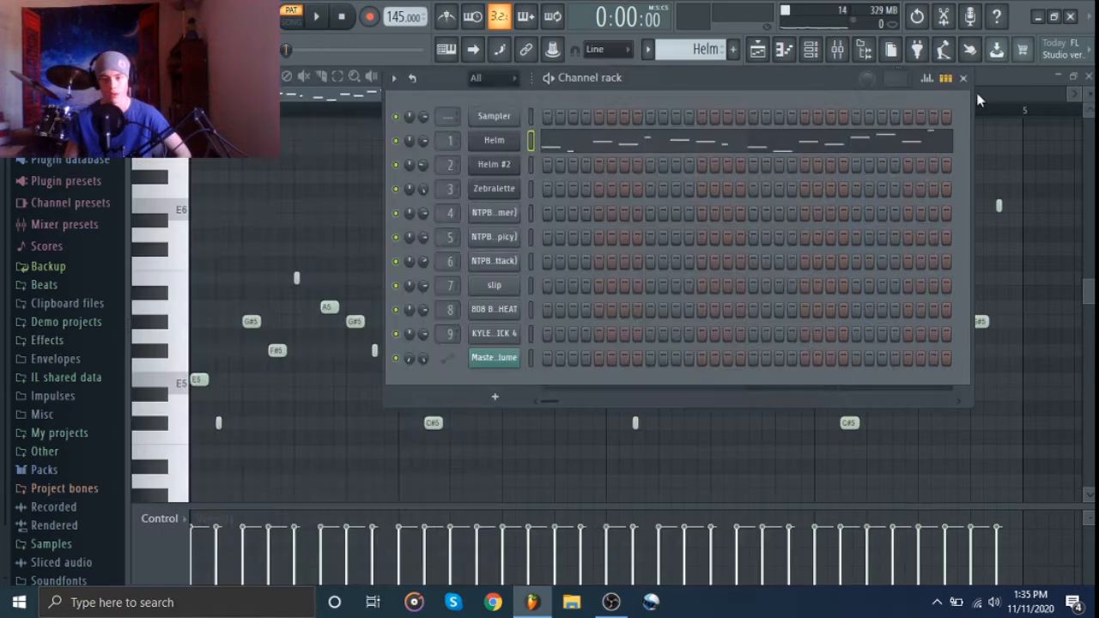
click(964, 78)
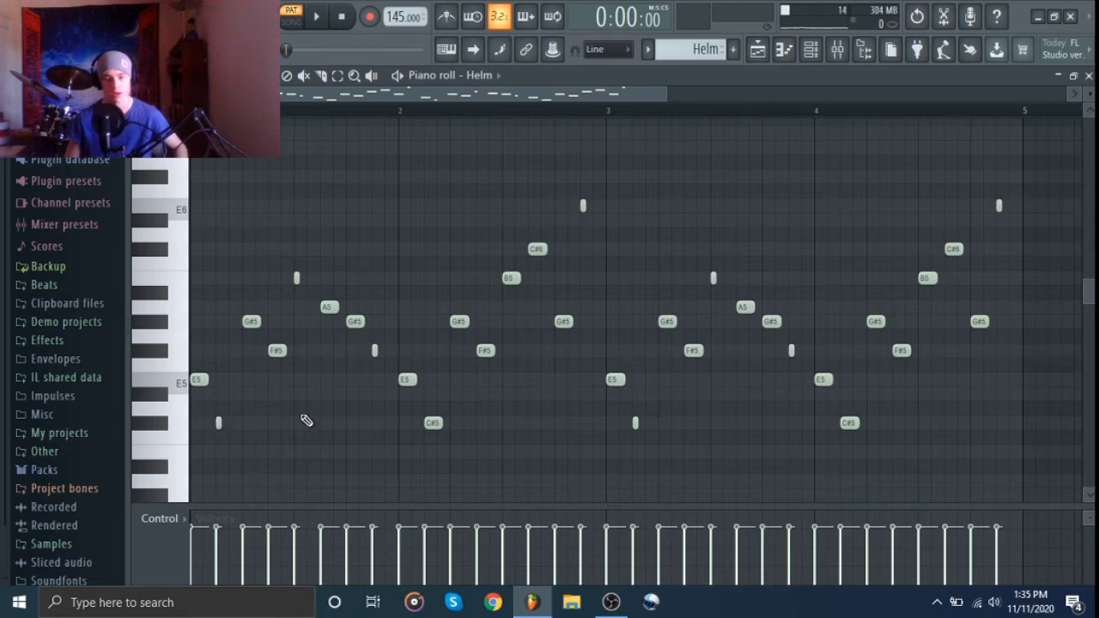
key(space)
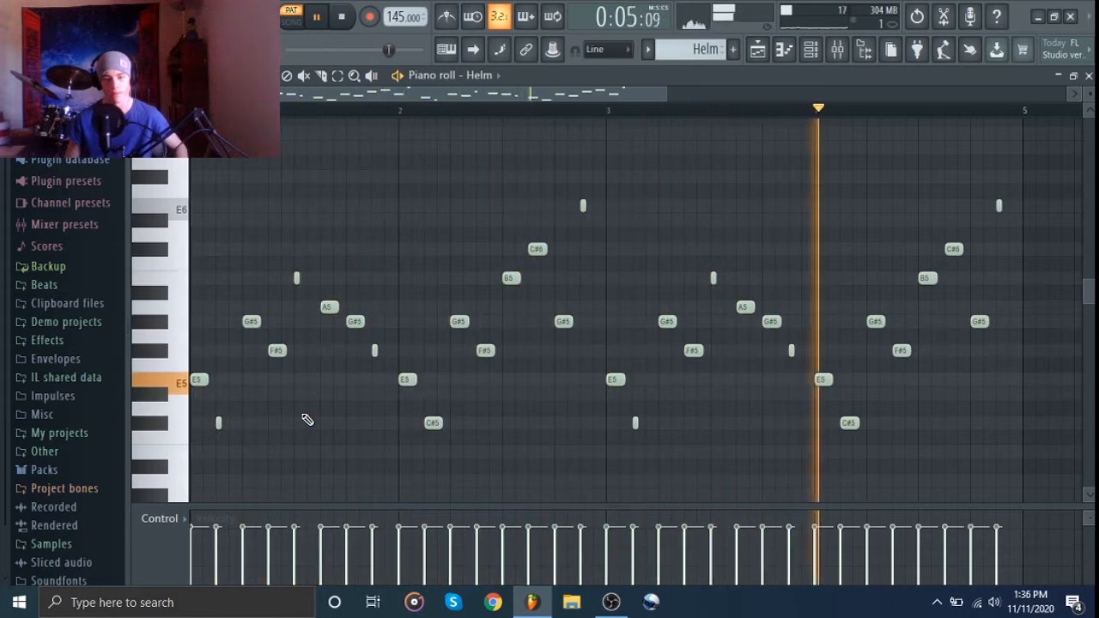
key(space)
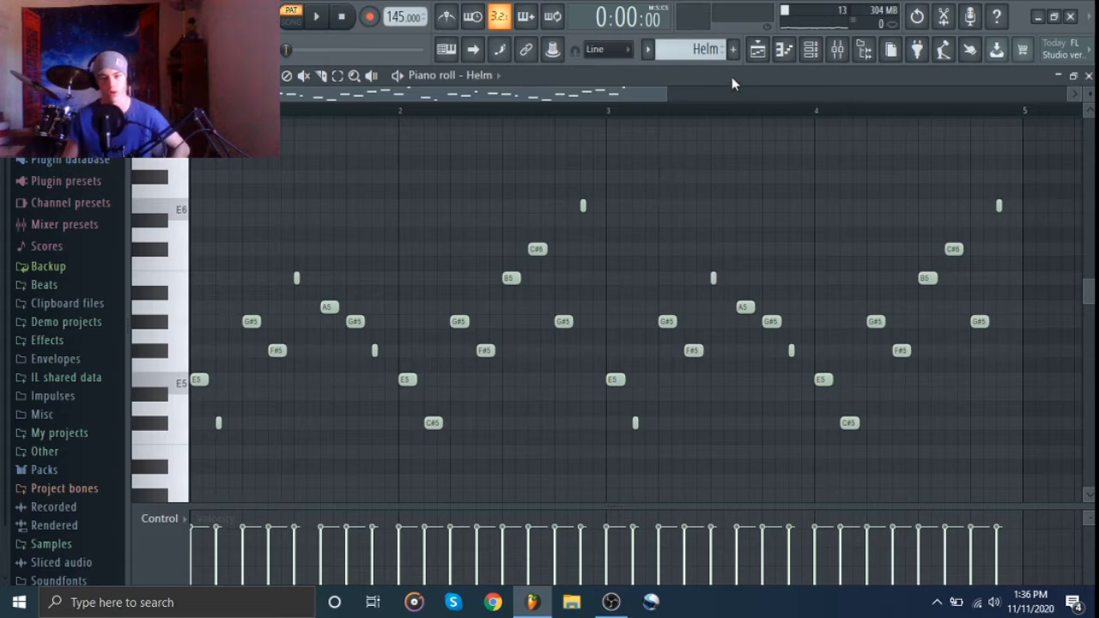
Step: Switch to the Helm #2 pattern and inspect the synth settings of its channel
scroll(693, 52, down, 1)
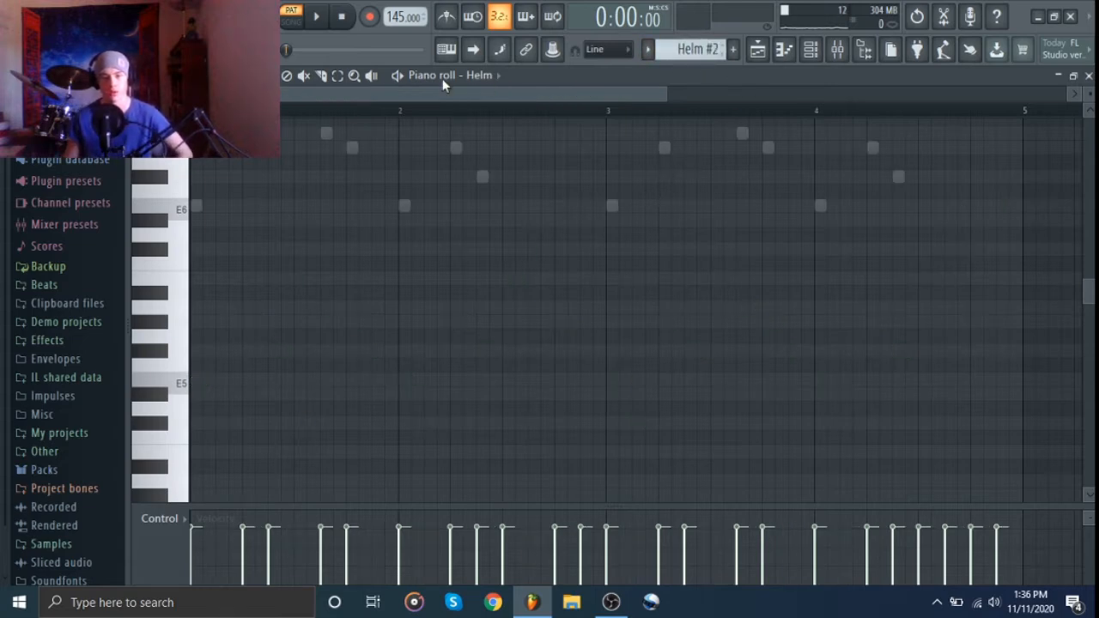
scroll(530, 214, up, 4)
click(810, 49)
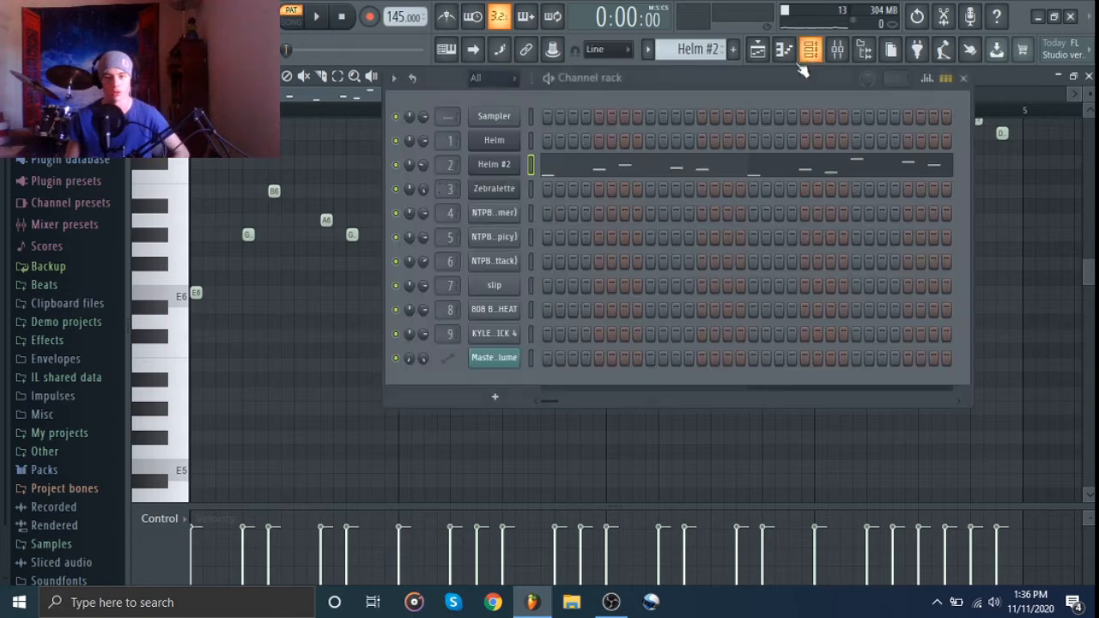
click(495, 165)
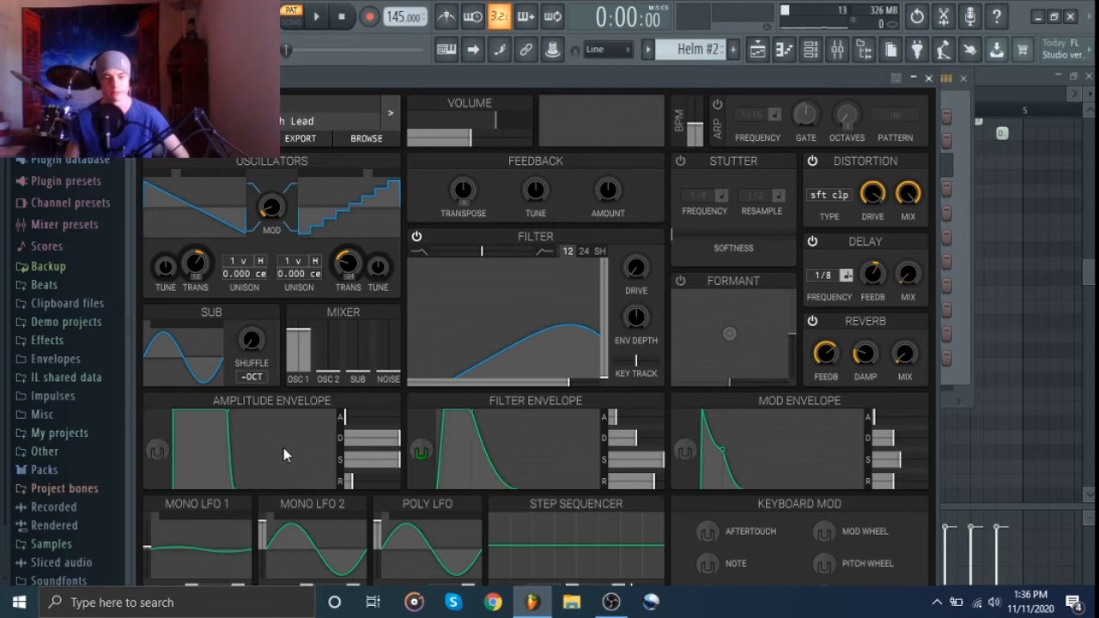
click(928, 78)
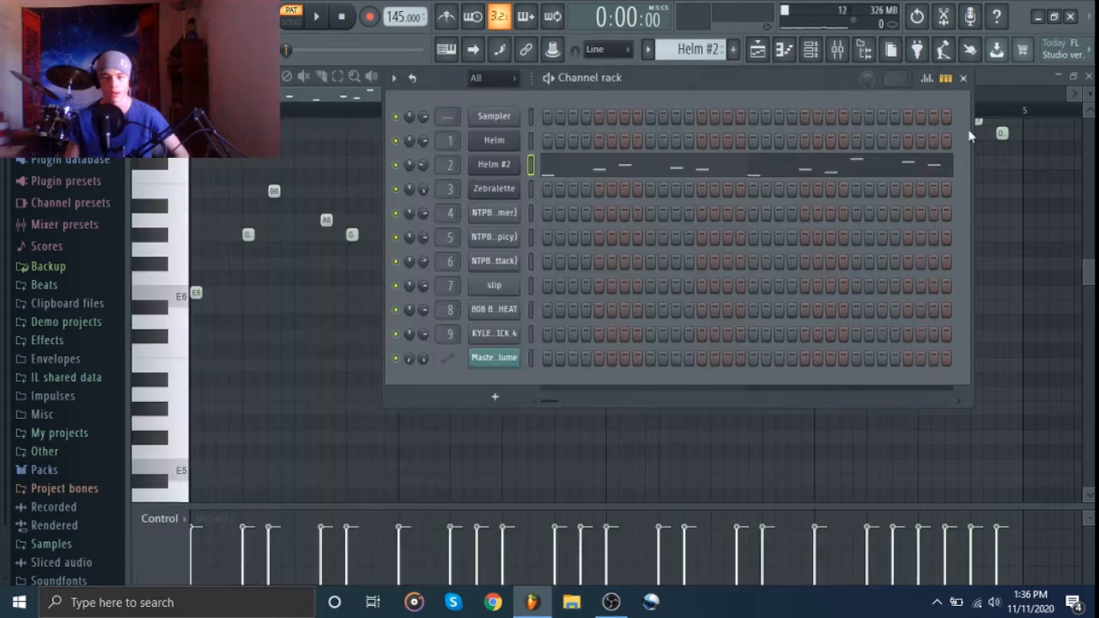
click(1010, 205)
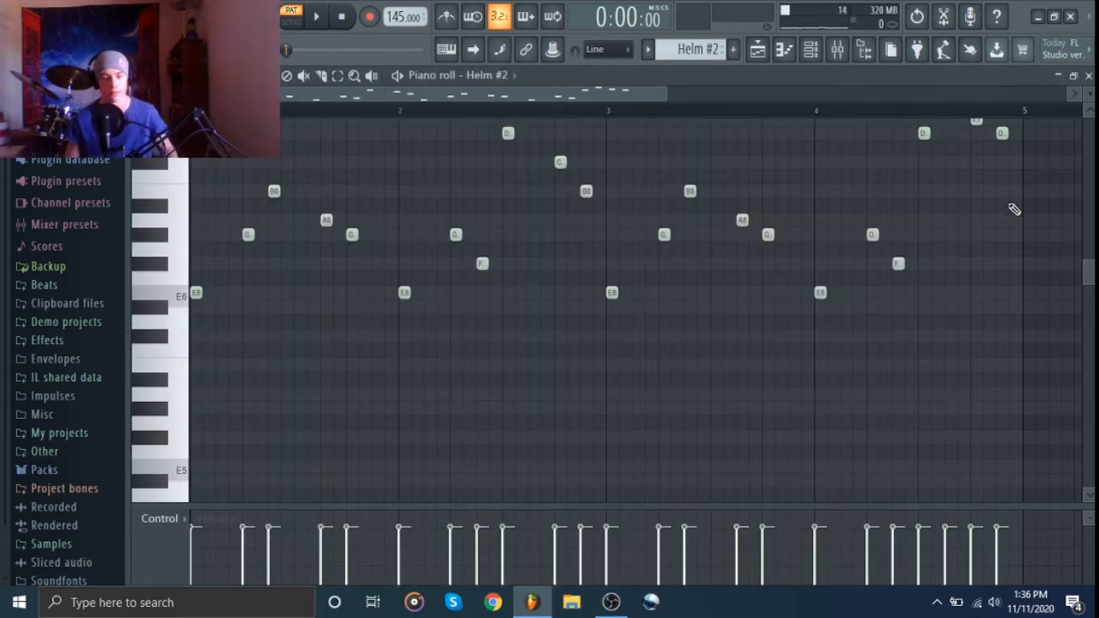
Step: Play the Helm #2 melody in the piano roll with all its notes in view, and stop playback
key(space)
scroll(983, 273, up, 2)
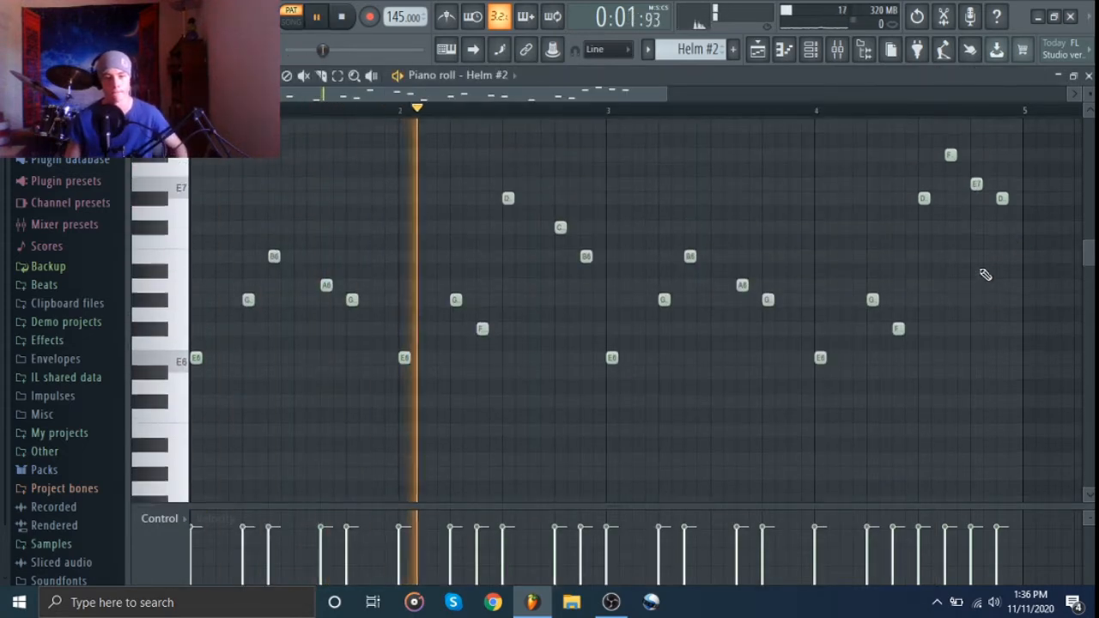
scroll(985, 274, up, 1)
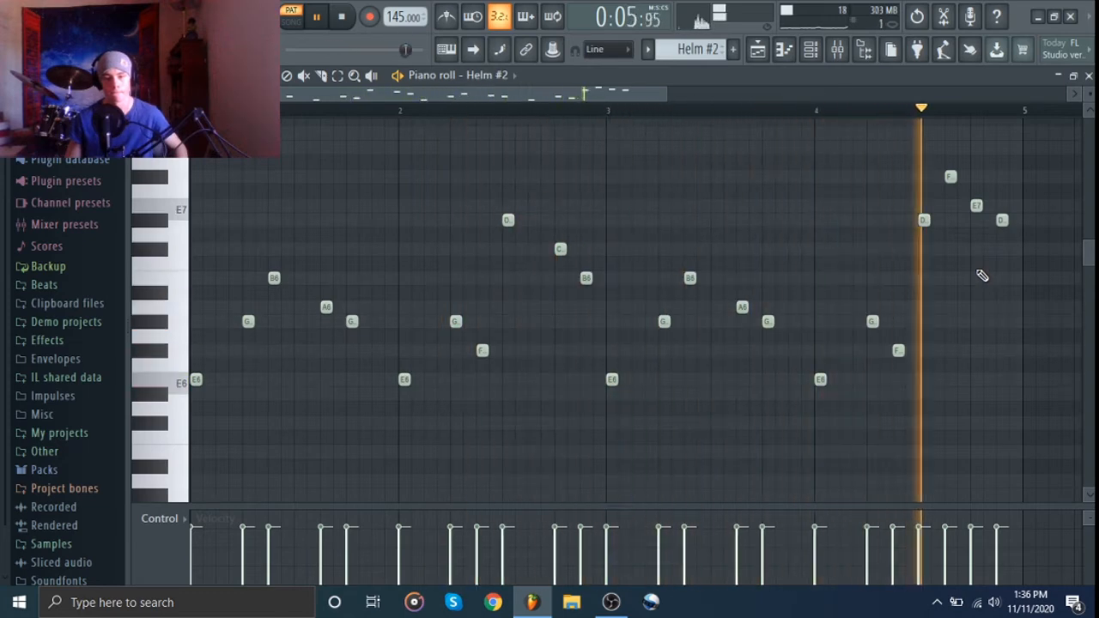
key(space)
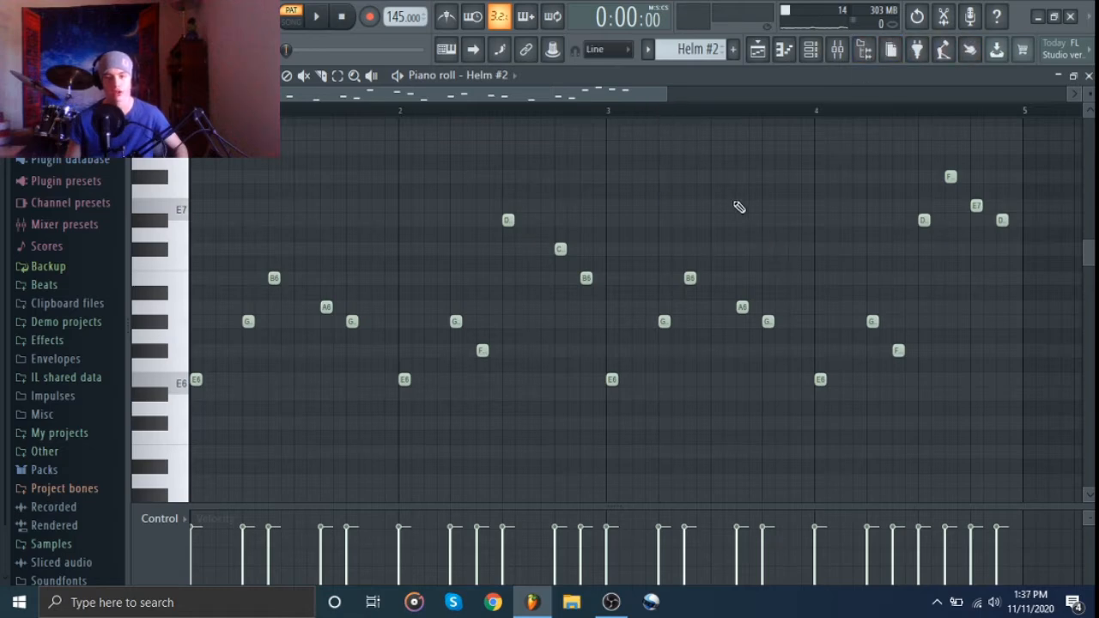
Step: Compare the notes of the Helm pattern with those of the Helm #2 pattern in the piano roll
scroll(694, 46, up, 1)
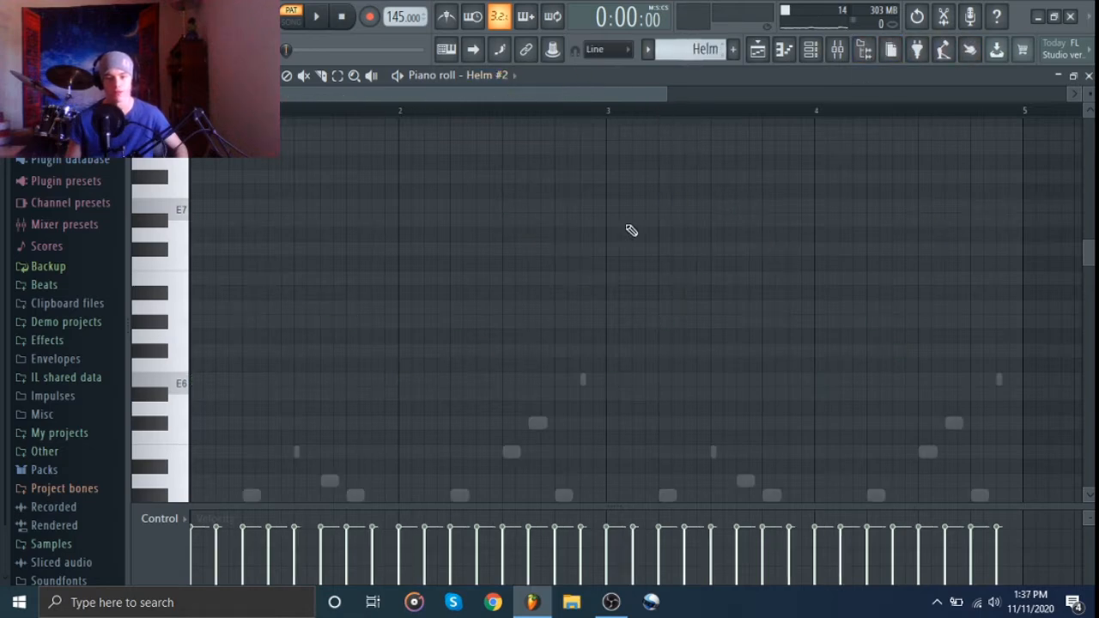
scroll(628, 239, down, 3)
scroll(513, 79, up, 1)
scroll(617, 245, down, 1)
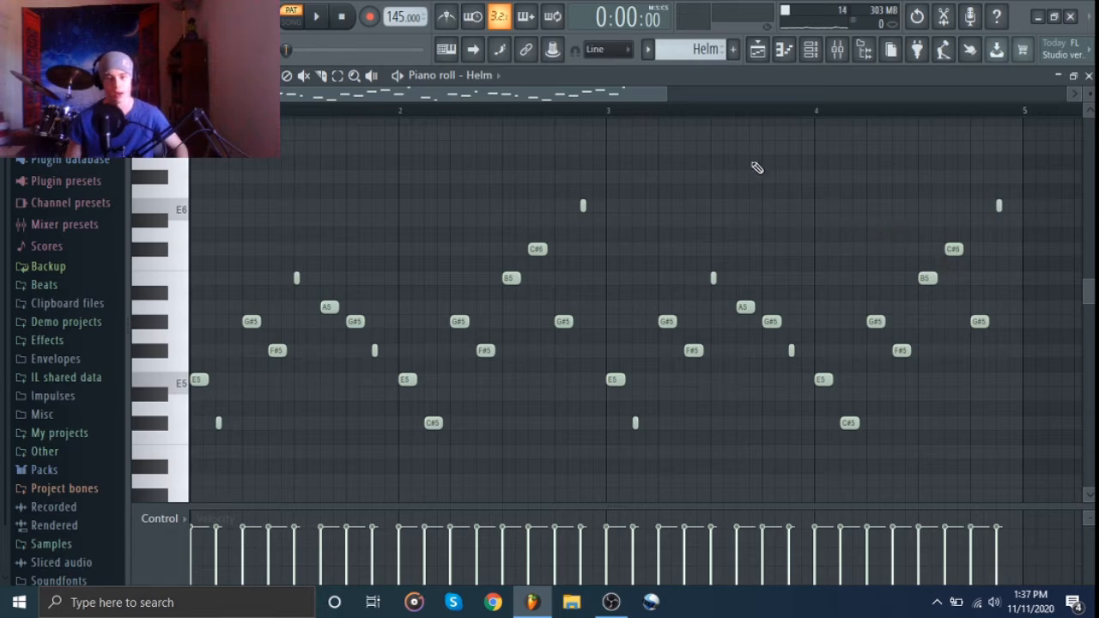
scroll(695, 51, down, 1)
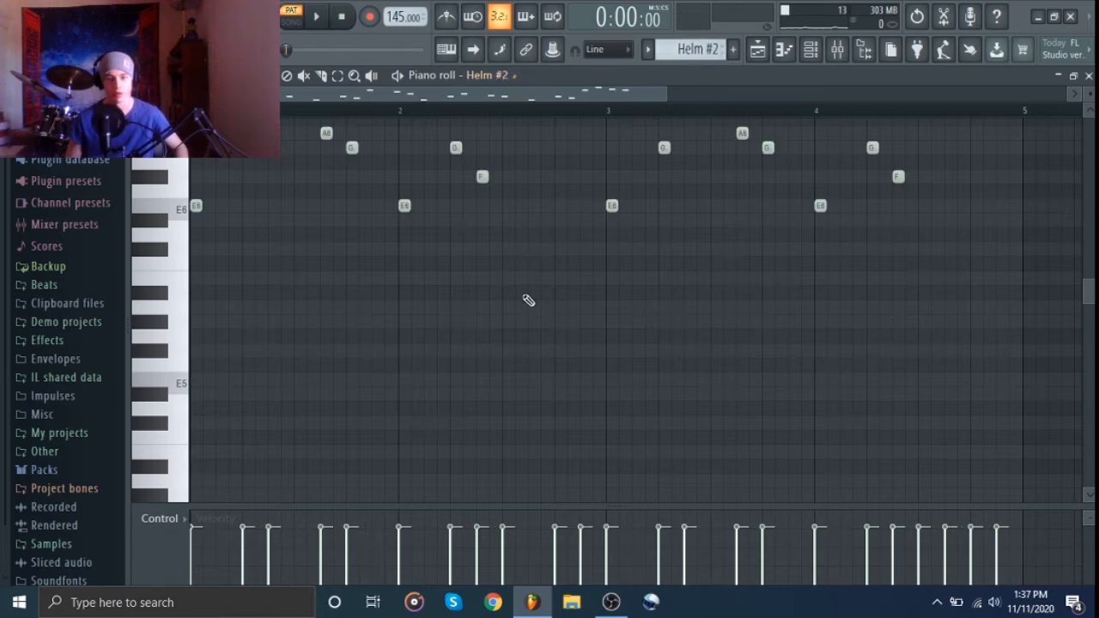
scroll(530, 307, up, 4)
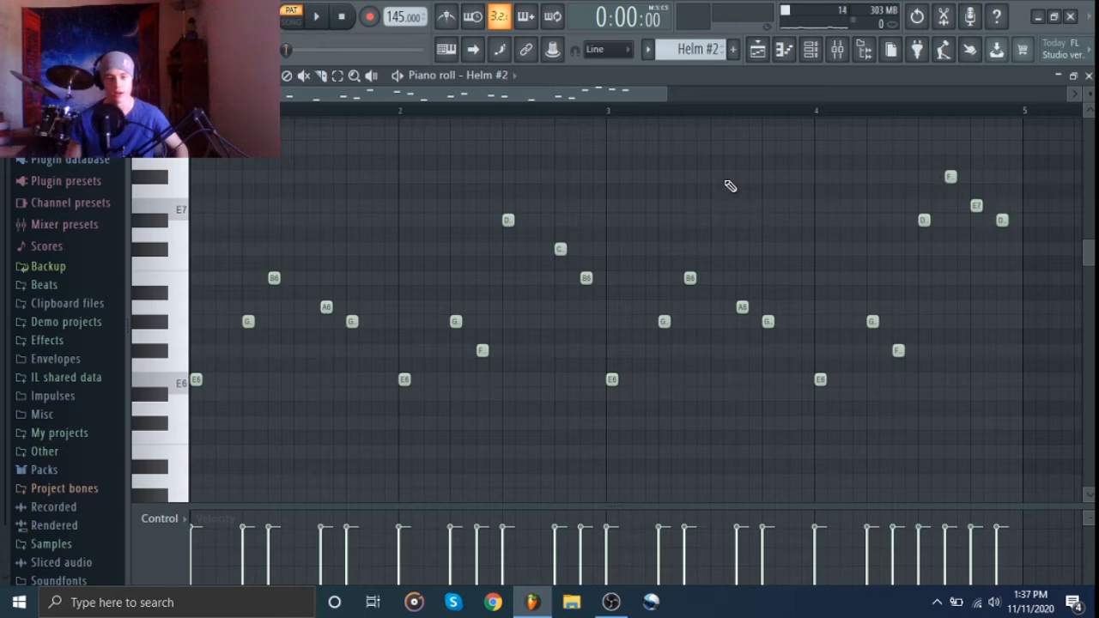
Step: Switch to the Zebralette pattern, view its notes and inspect the Zebralette synth settings
scroll(692, 52, down, 1)
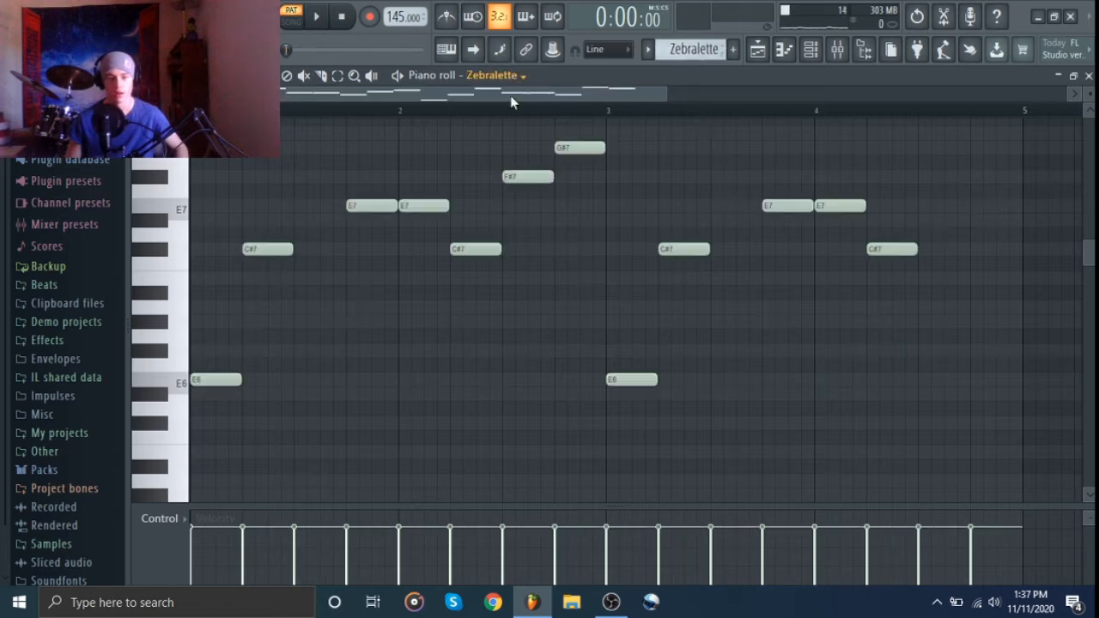
scroll(598, 283, up, 3)
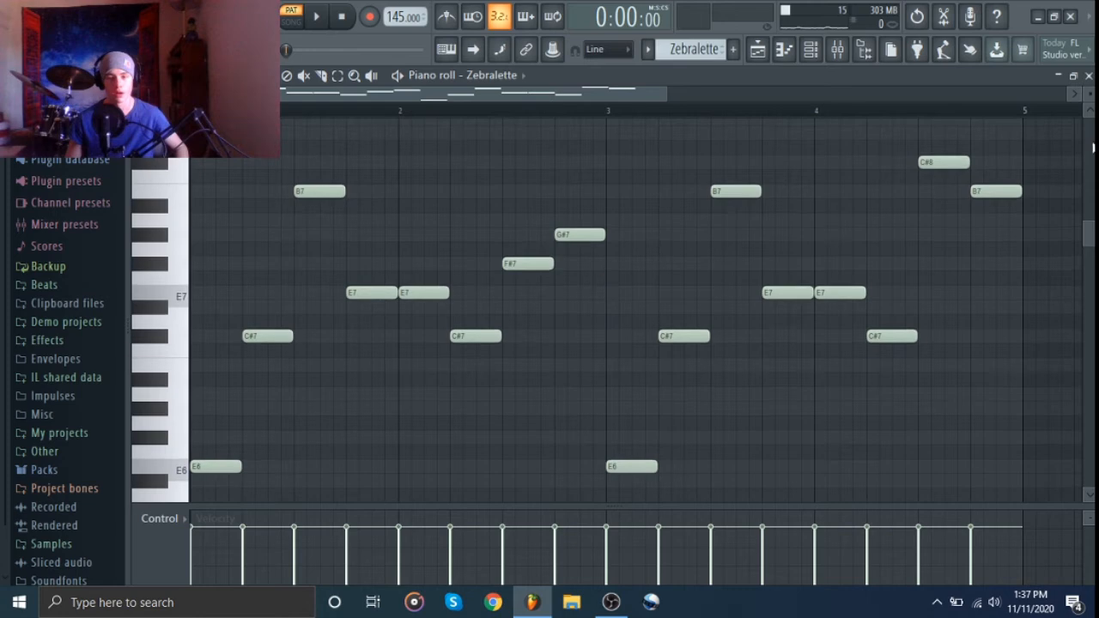
click(810, 49)
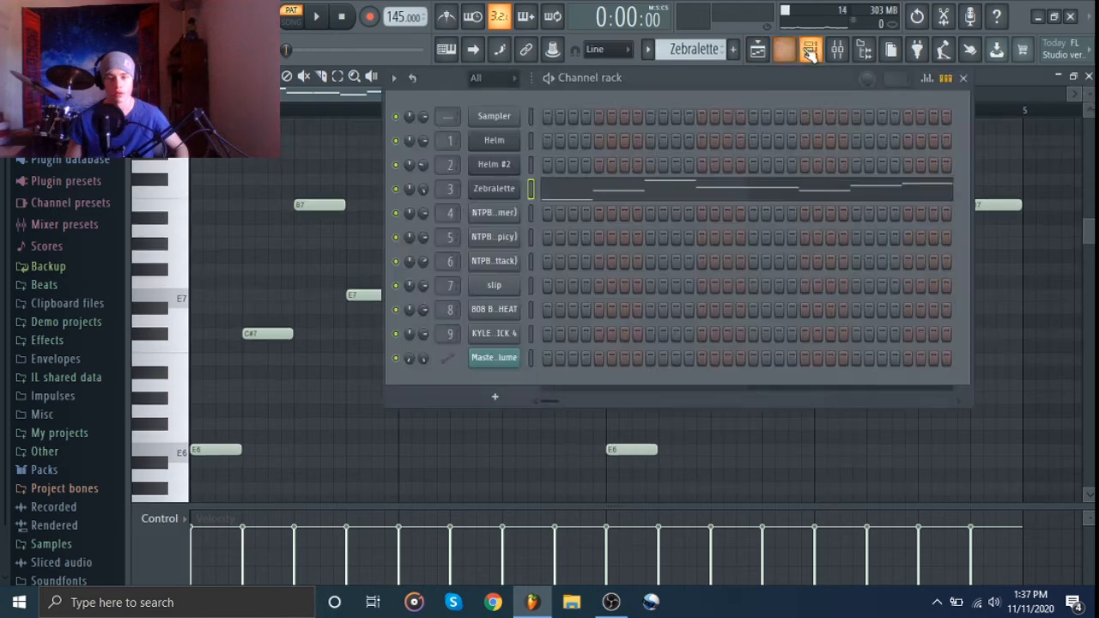
click(495, 193)
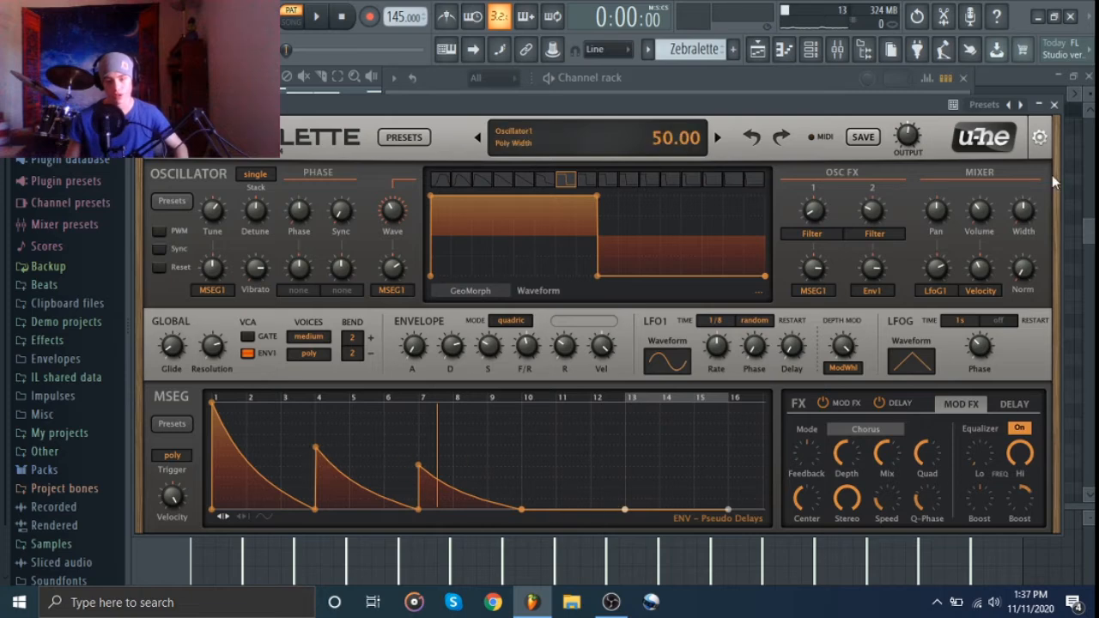
click(1054, 104)
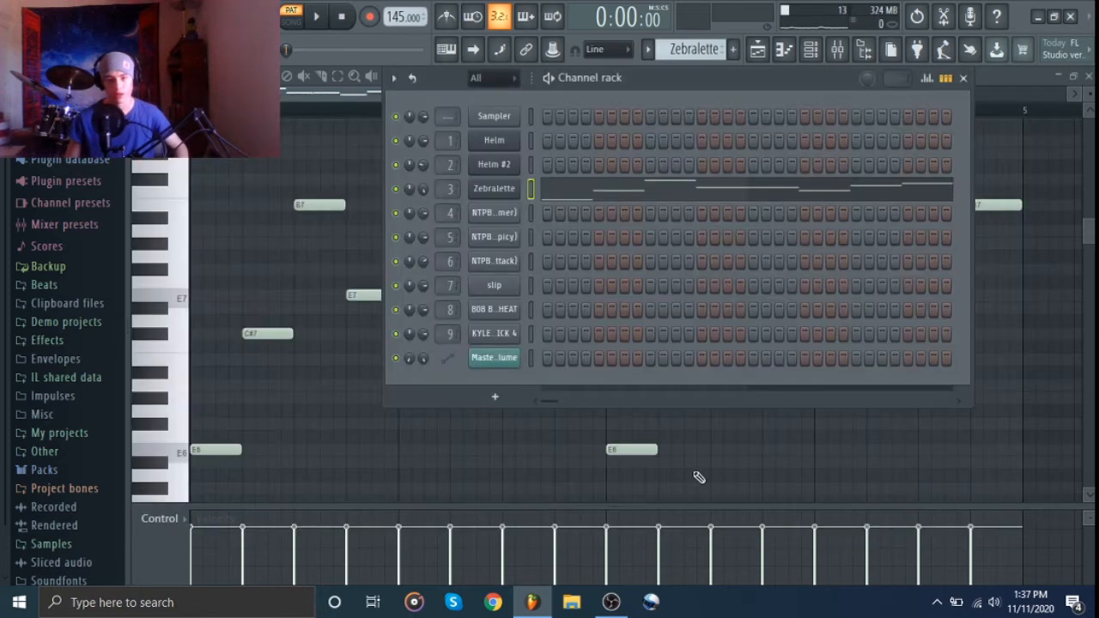
Step: Play the Zebralette pattern in the piano roll without the channel rack showing, and stop playback
key(F6)
key(space)
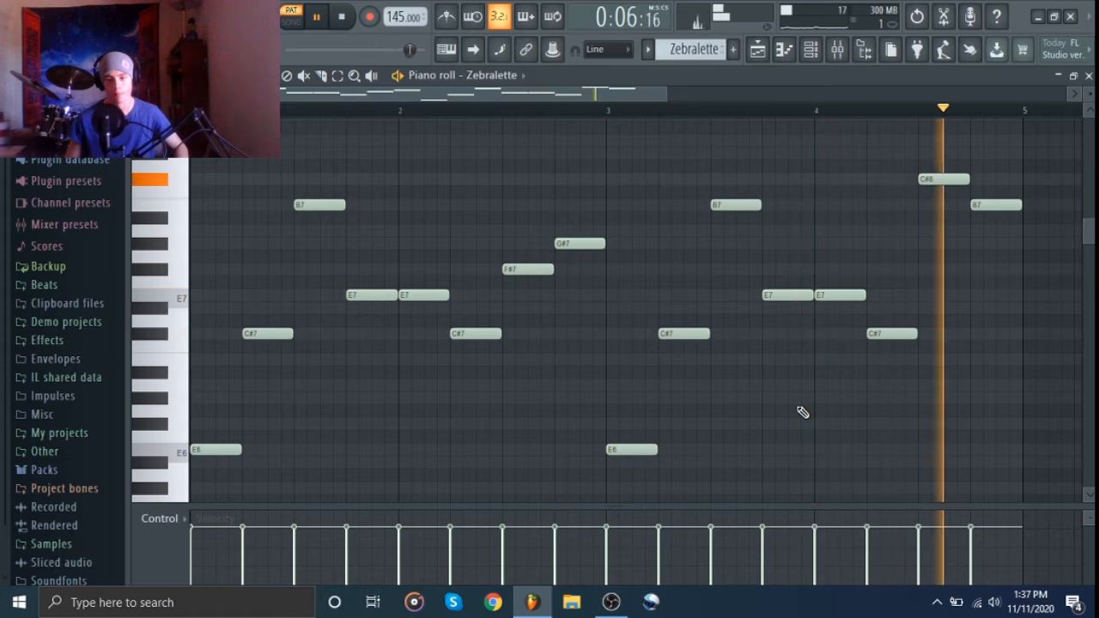
key(space)
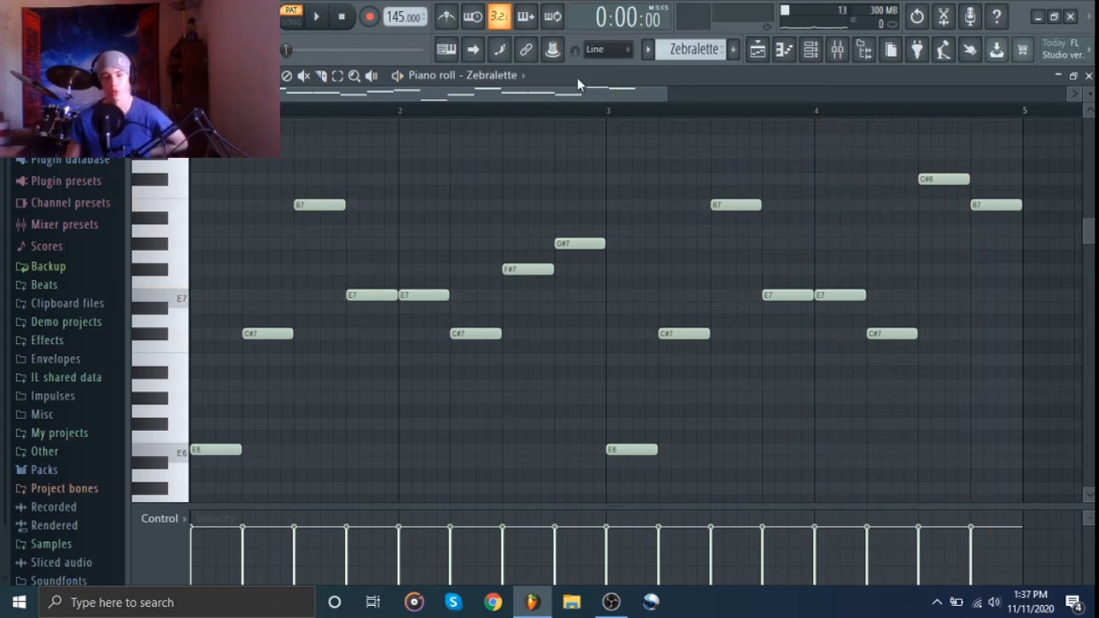
Step: Revisit the Helm pattern's notes, and switch to the NTPB - Clap (Summer) pattern and audition it
scroll(685, 53, down, 1)
scroll(634, 204, down, 5)
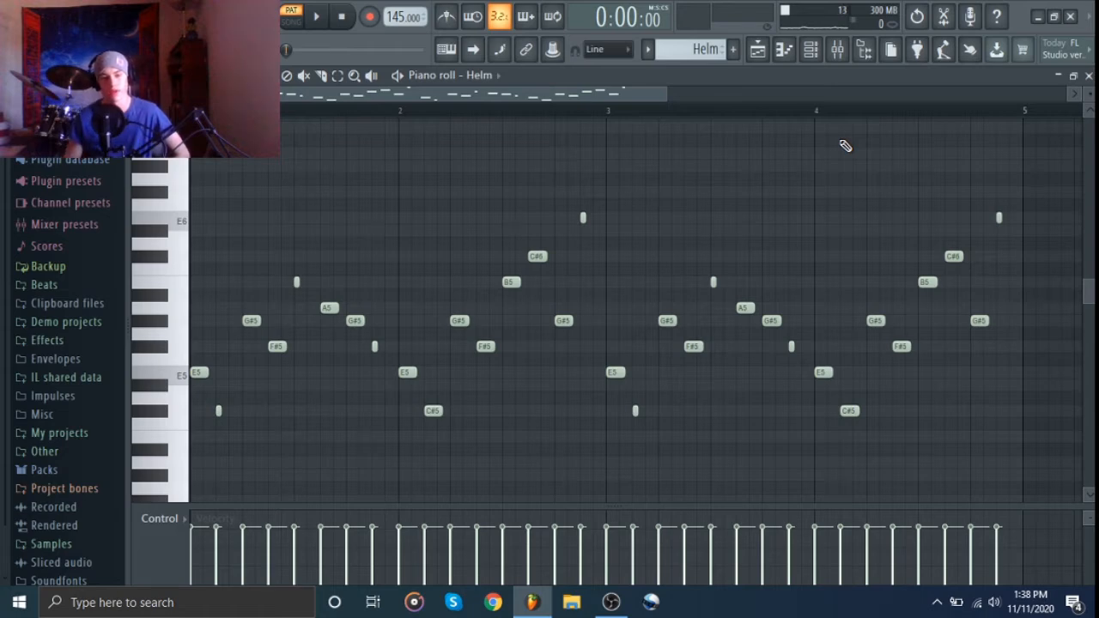
scroll(702, 50, down, 1)
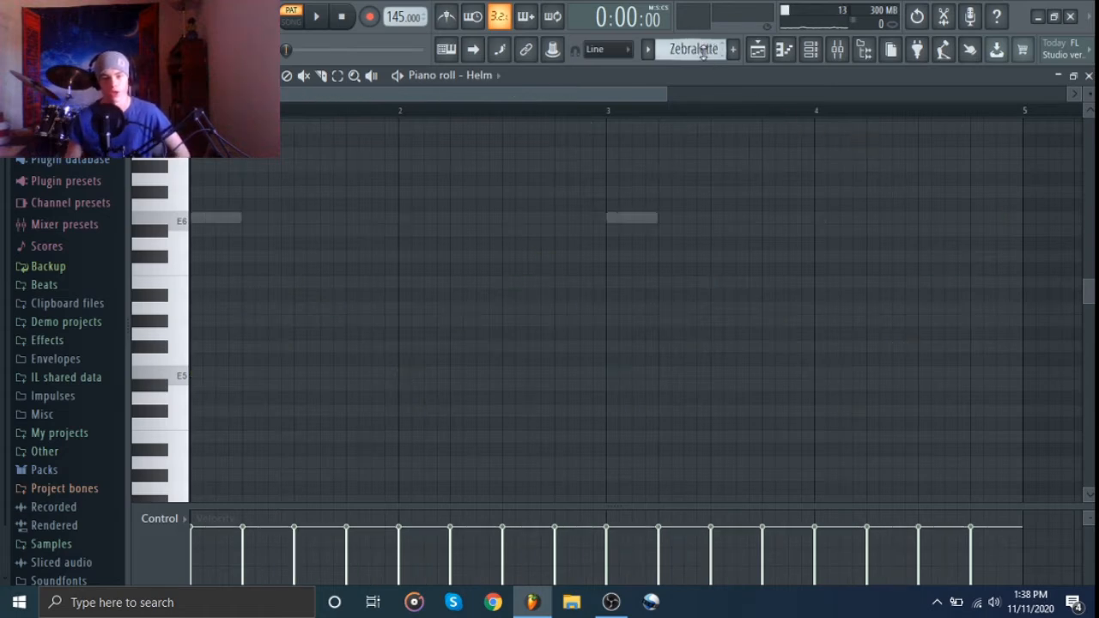
scroll(702, 50, down, 1)
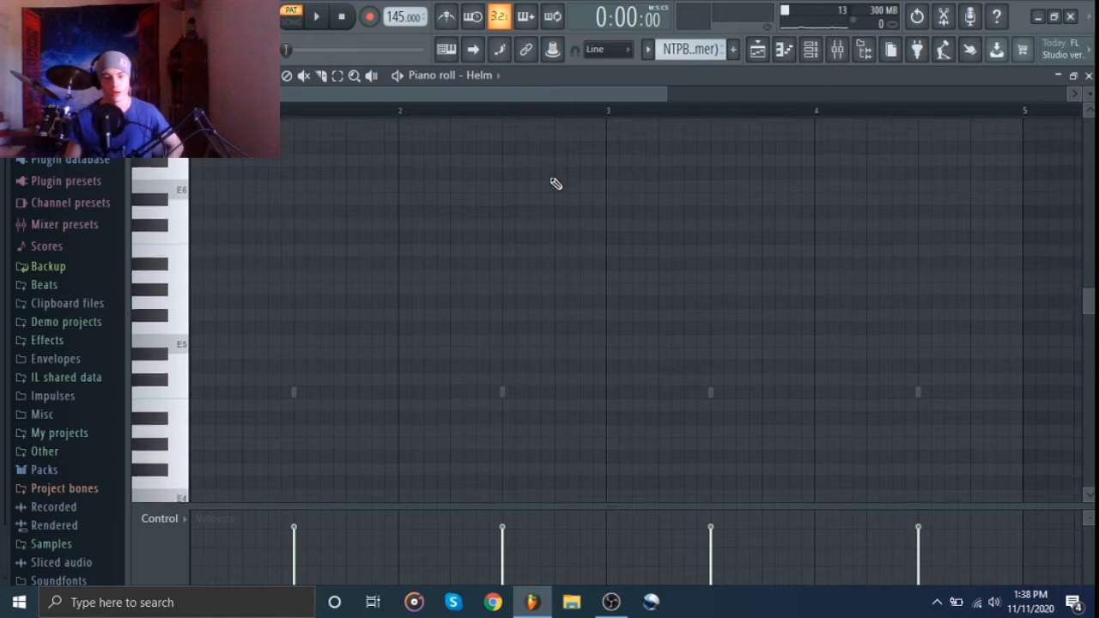
key(space)
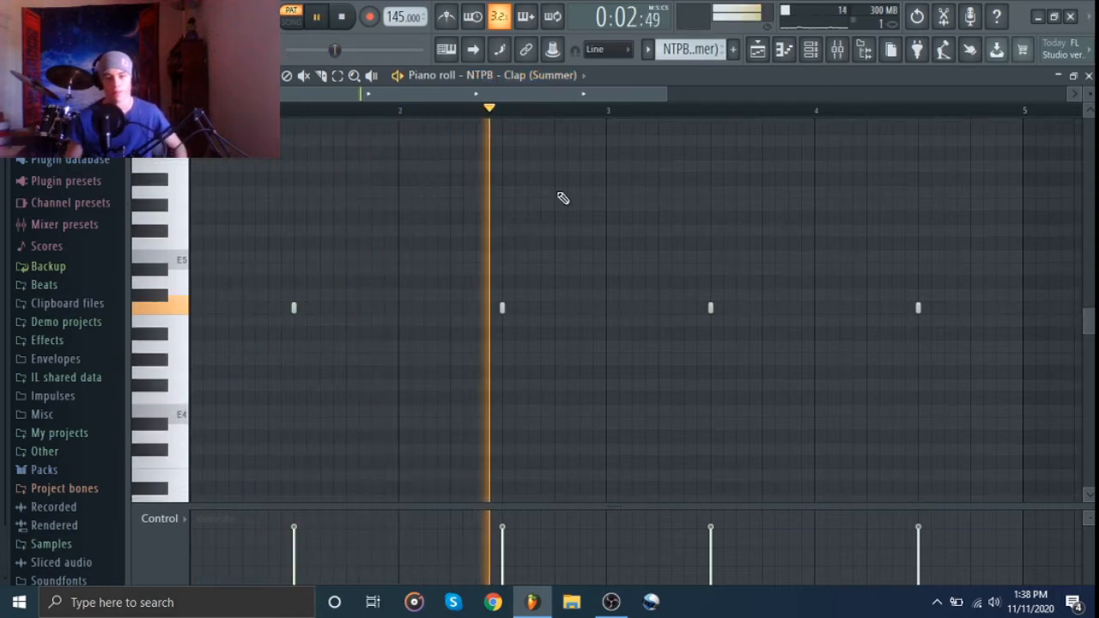
key(space)
Step: Switch to the NTPB - Hi Hat (Spicy) pattern and audition it
scroll(687, 50, down, 1)
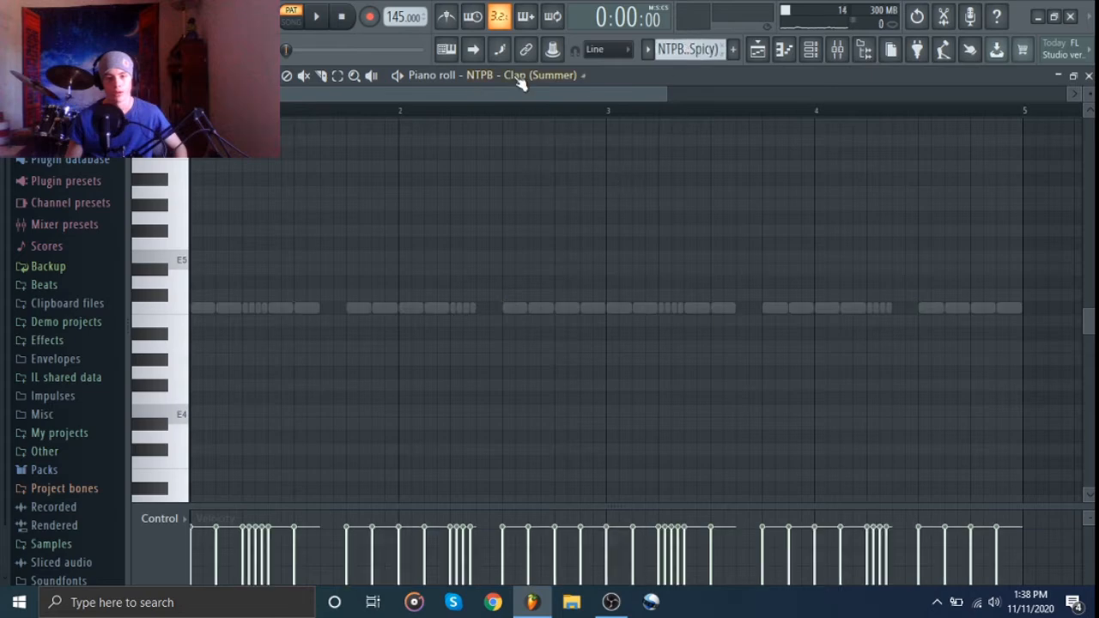
key(space)
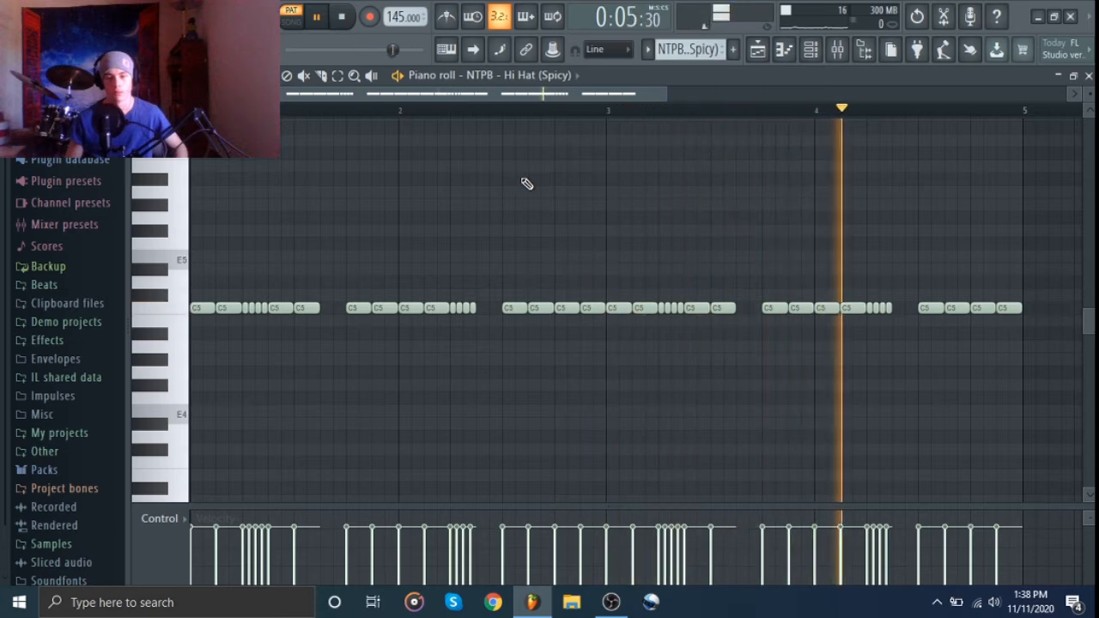
key(space)
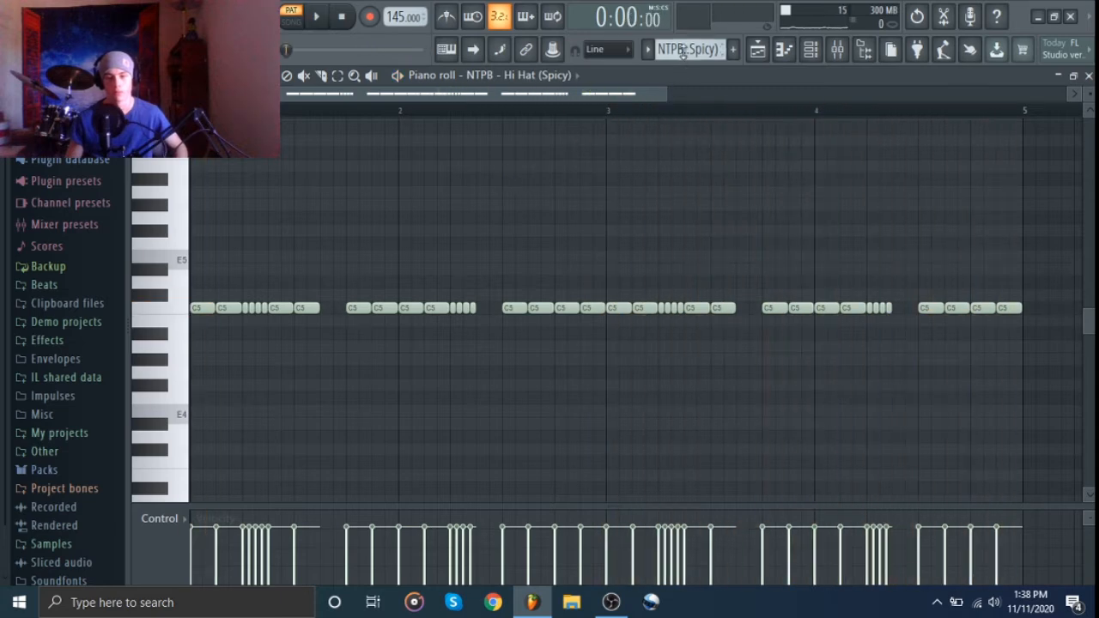
Step: Switch to the NTPB - Open HH (Attack) pattern and audition it
scroll(682, 49, down, 1)
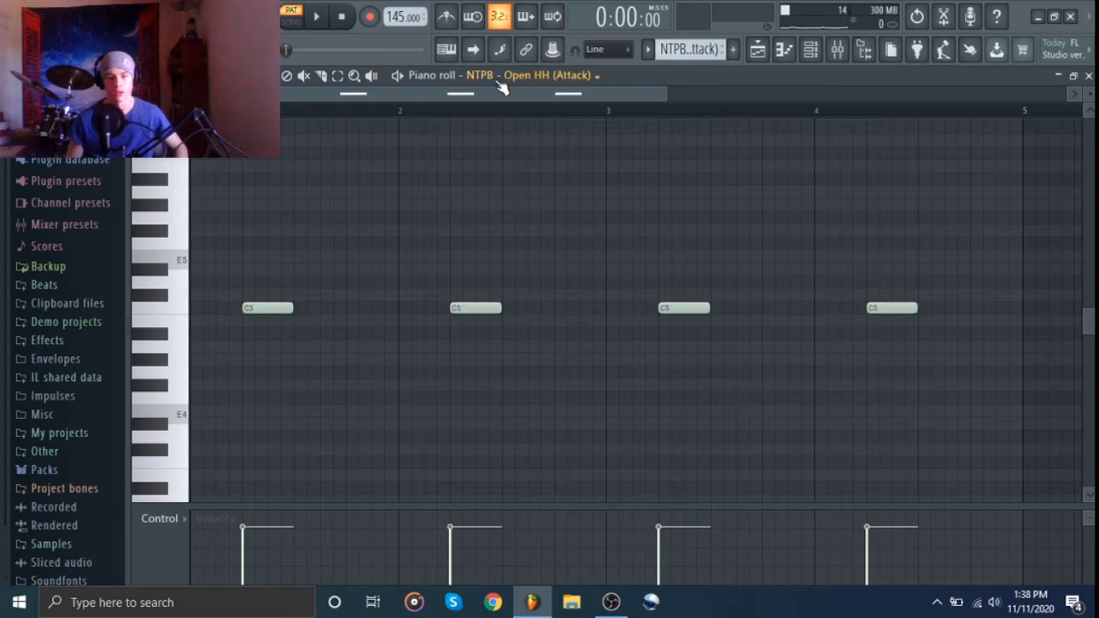
key(space)
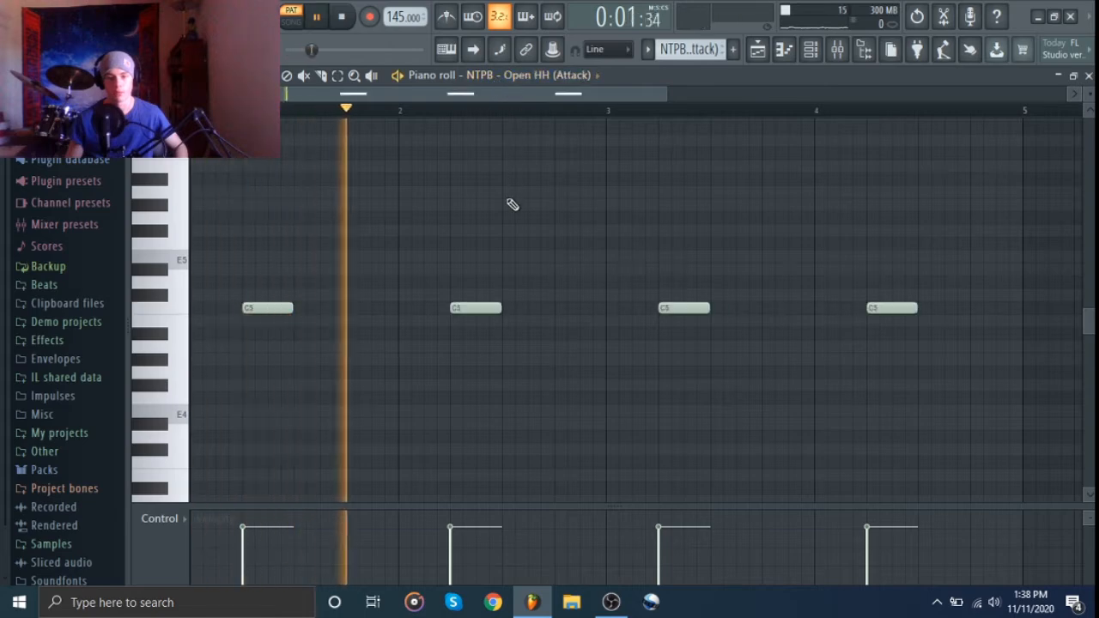
key(space)
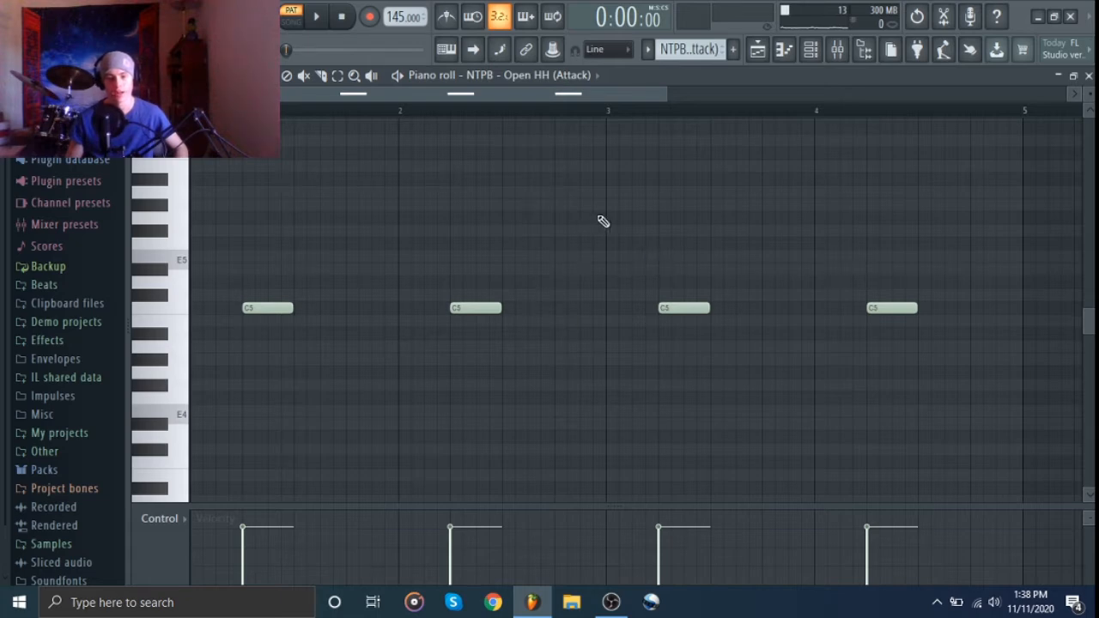
Step: Switch to the slip pattern, view its notes and audition it
scroll(691, 51, down, 1)
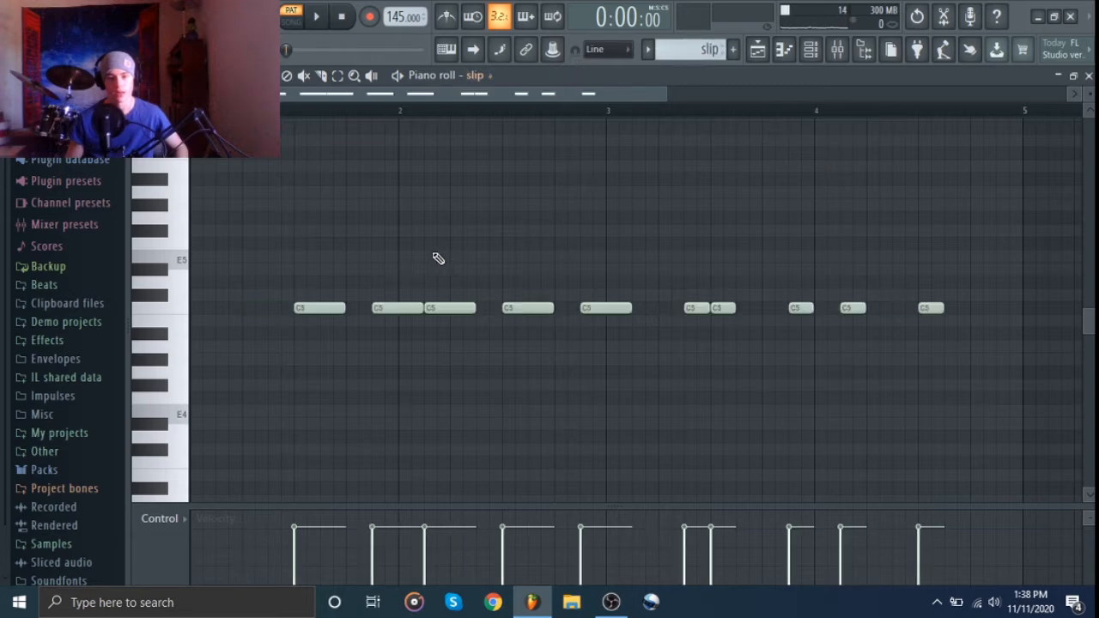
key(space)
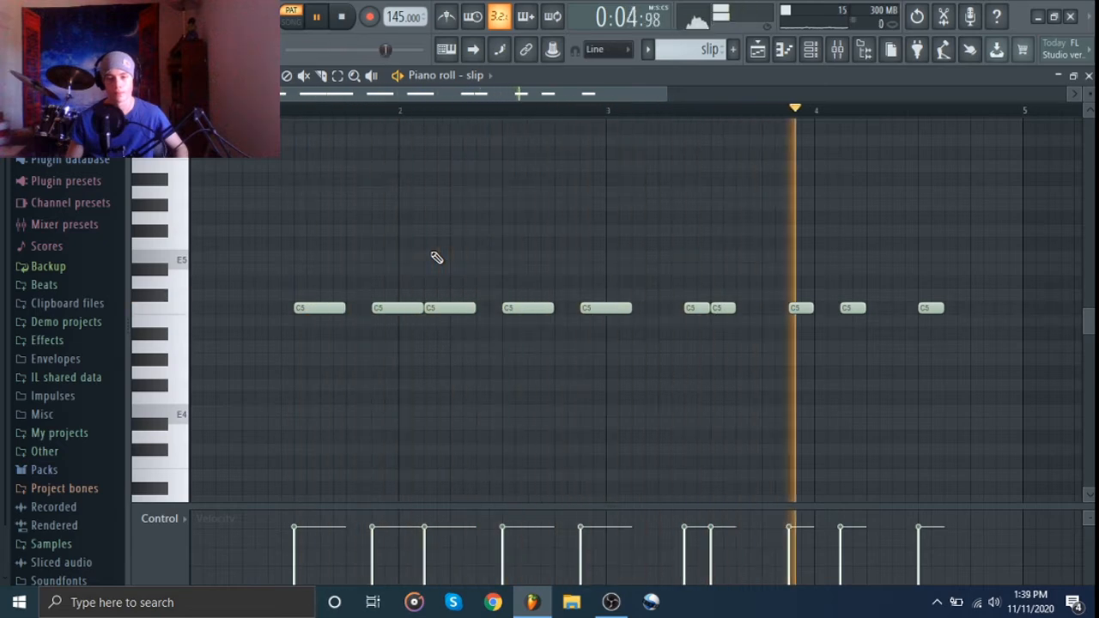
key(space)
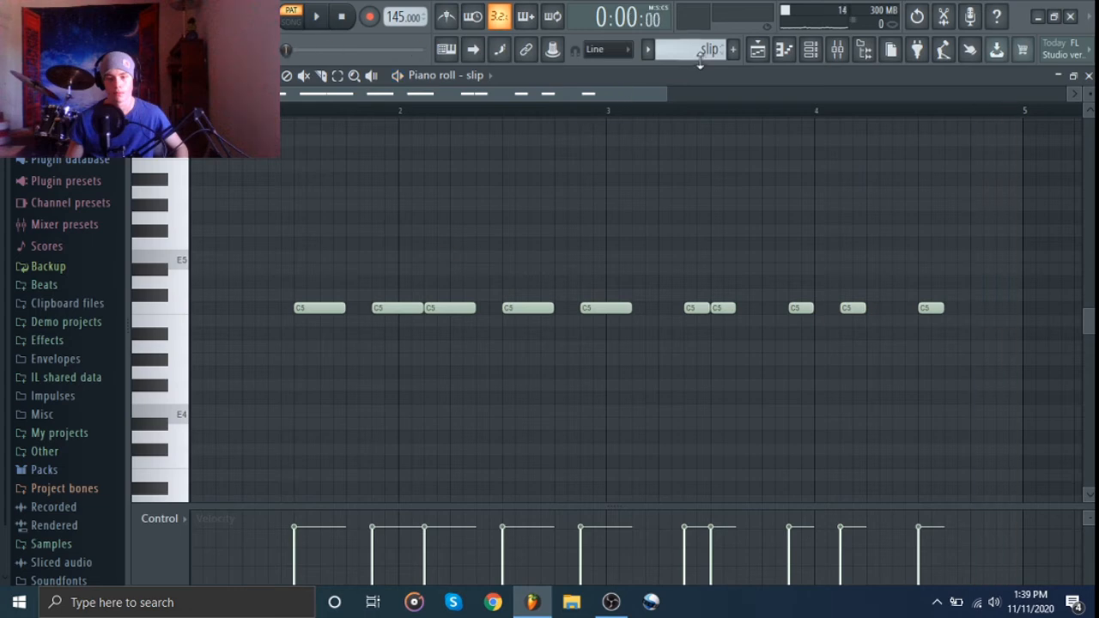
Step: Switch to the 808 Busy Works HEAT pattern and audition it
scroll(697, 58, up, 1)
scroll(491, 77, down, 1)
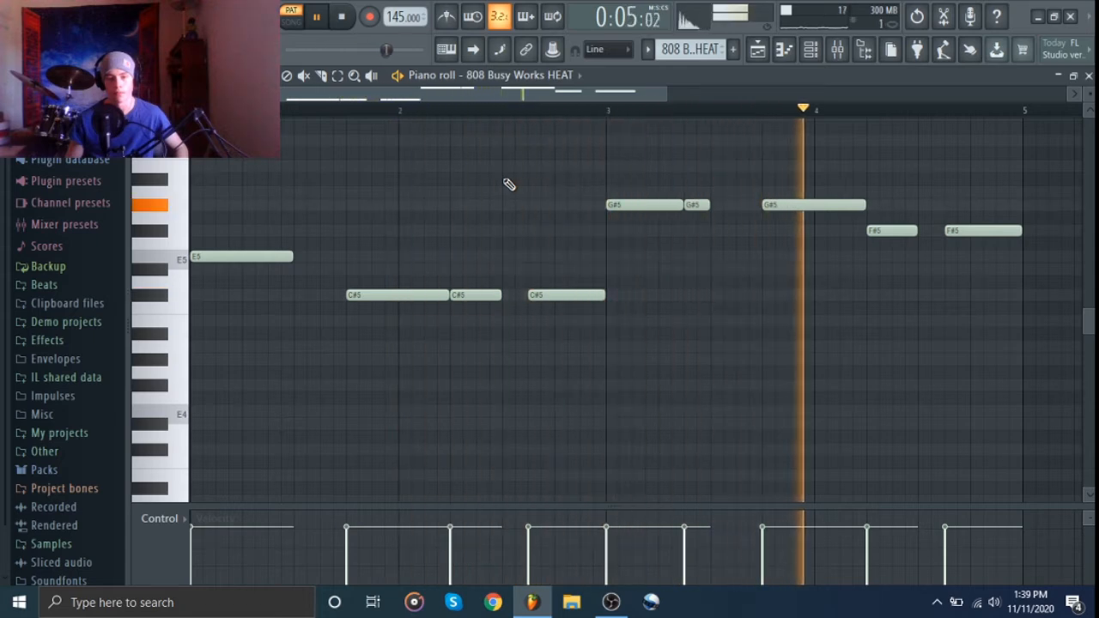
key(space)
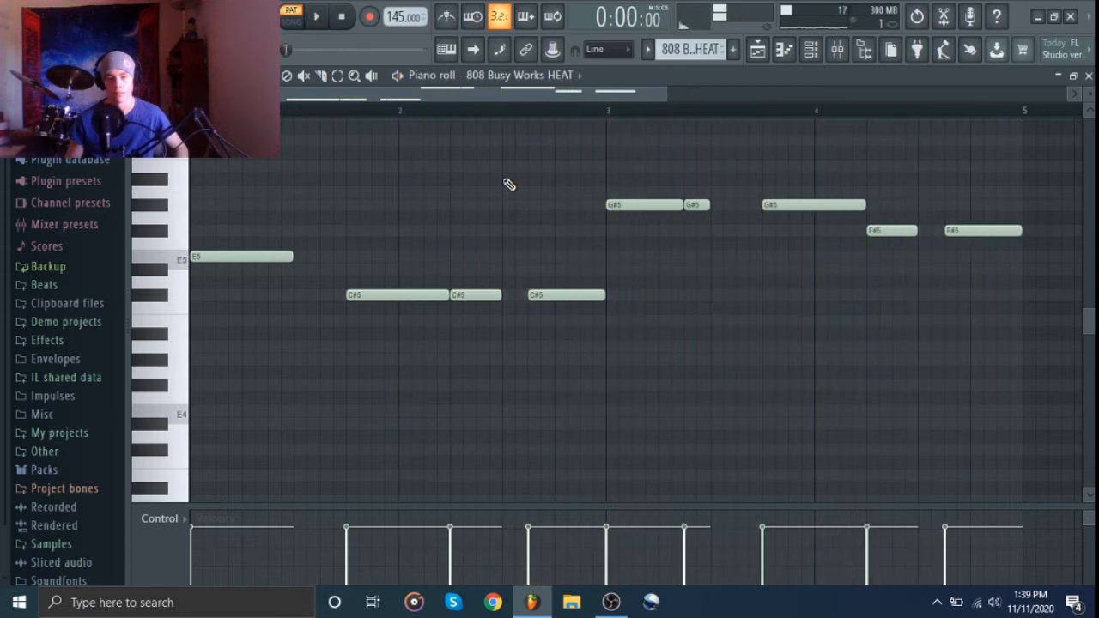
Step: Revisit the Helm, Zebralette and clap patterns for comparison, and return to the 808 Busy Works HEAT pattern's notes
scroll(591, 269, up, 1)
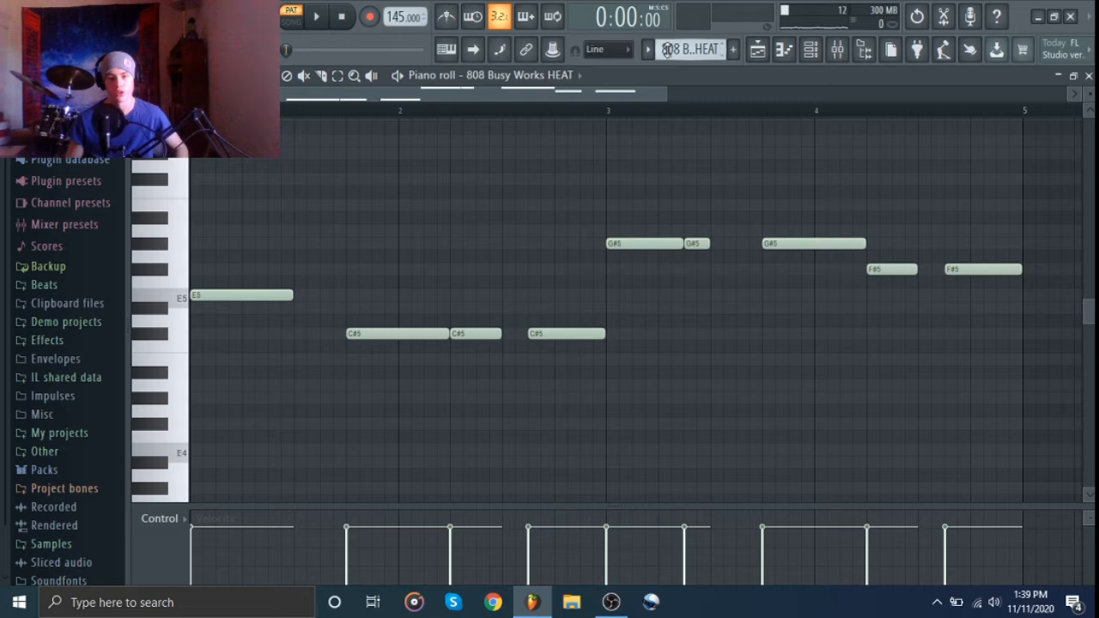
scroll(667, 50, down, 1)
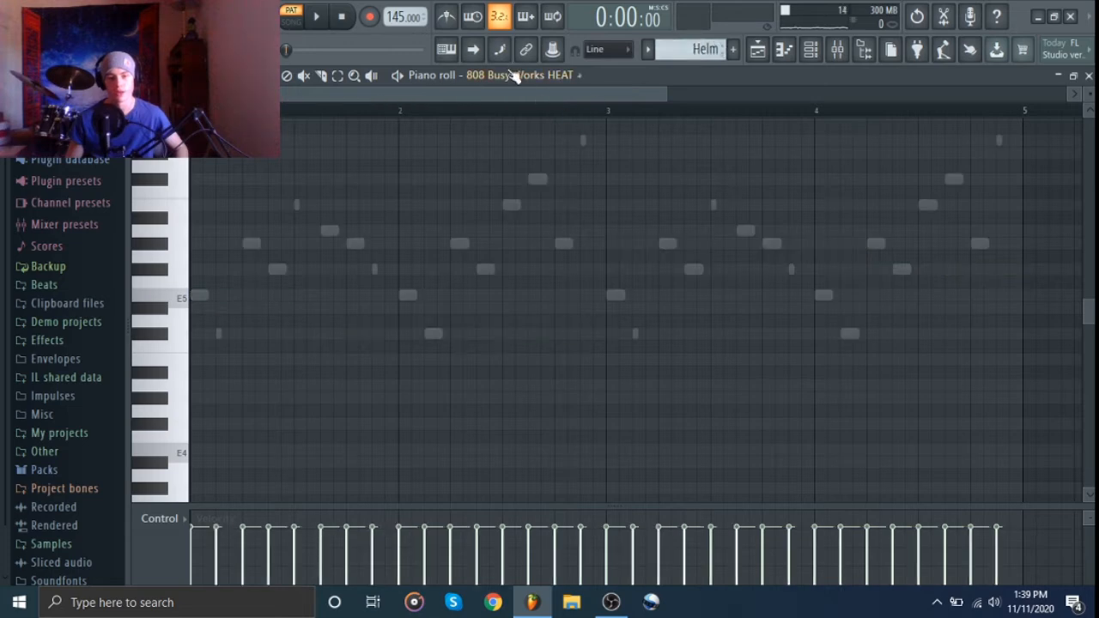
scroll(512, 75, down, 1)
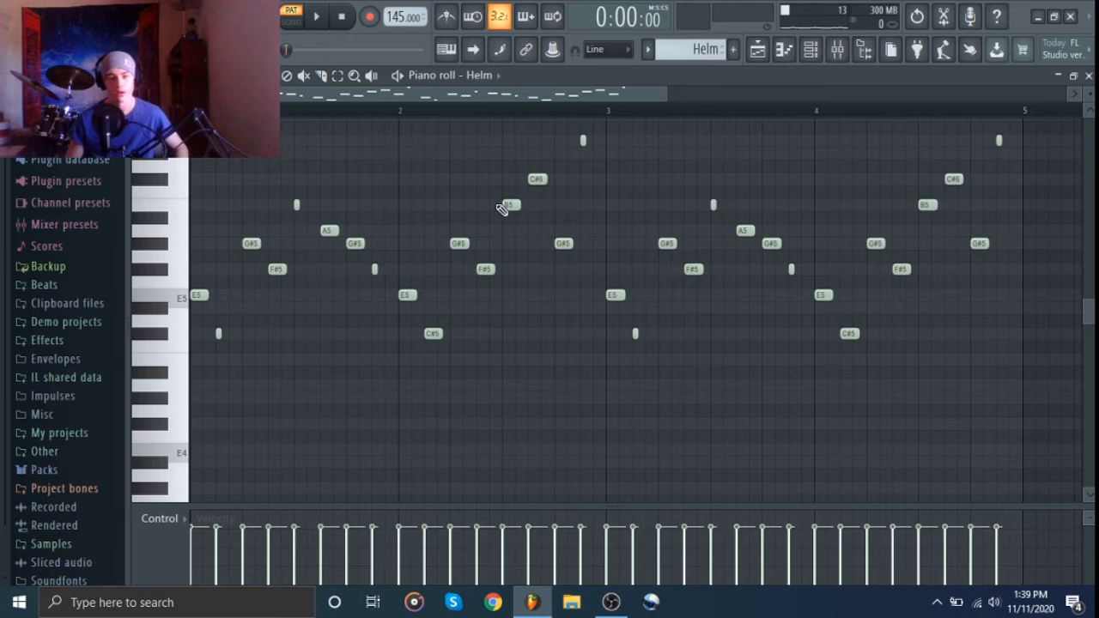
scroll(682, 51, down, 3)
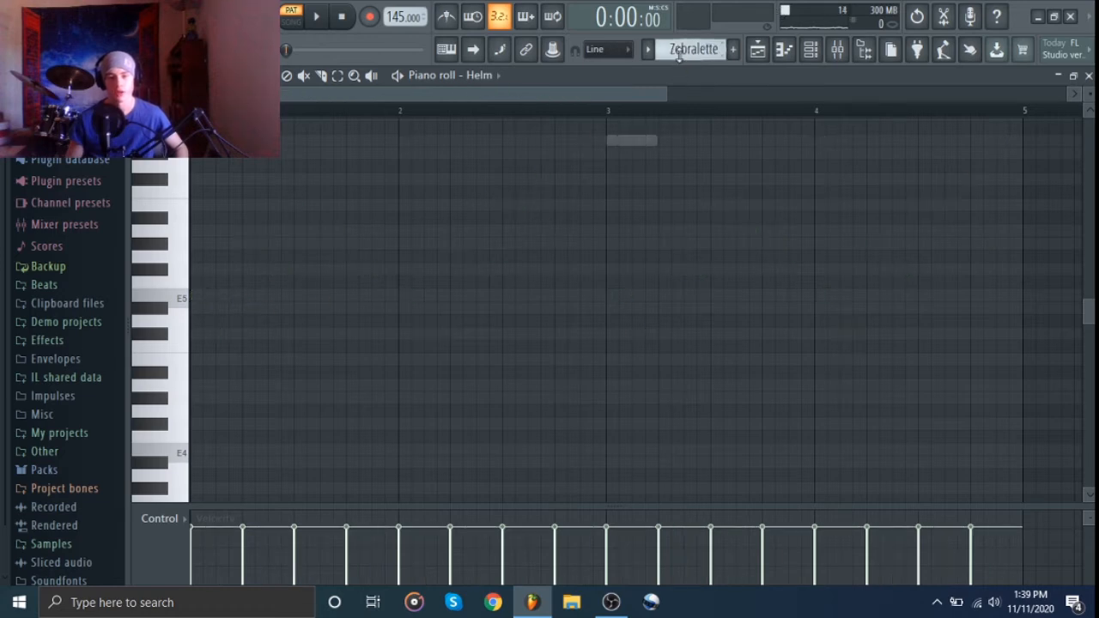
scroll(604, 175, up, 1)
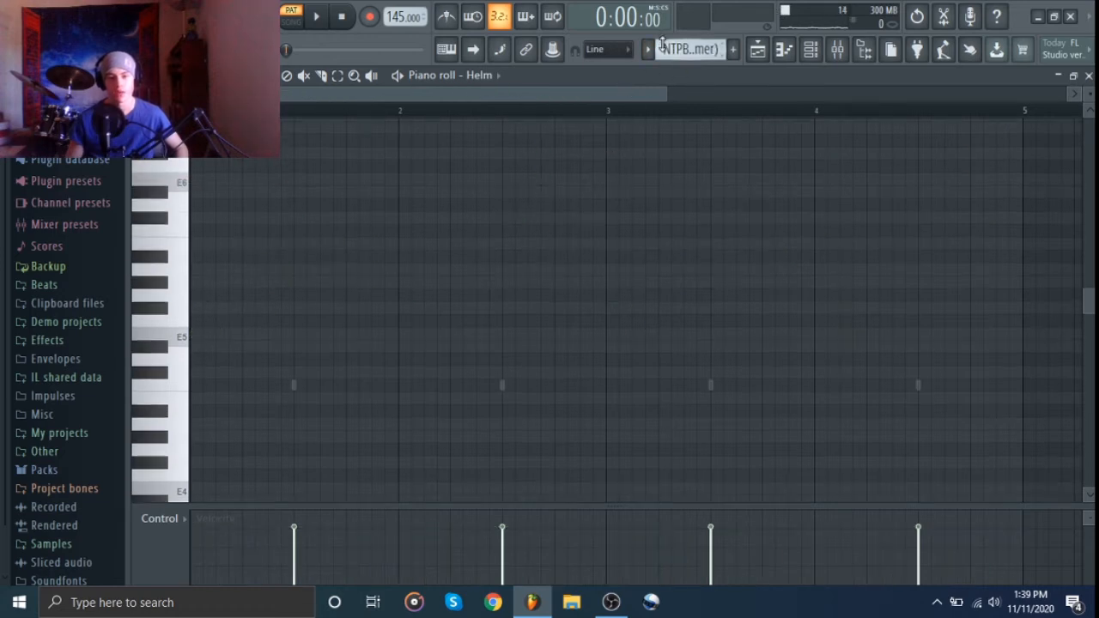
scroll(662, 43, down, 2)
scroll(672, 53, down, 2)
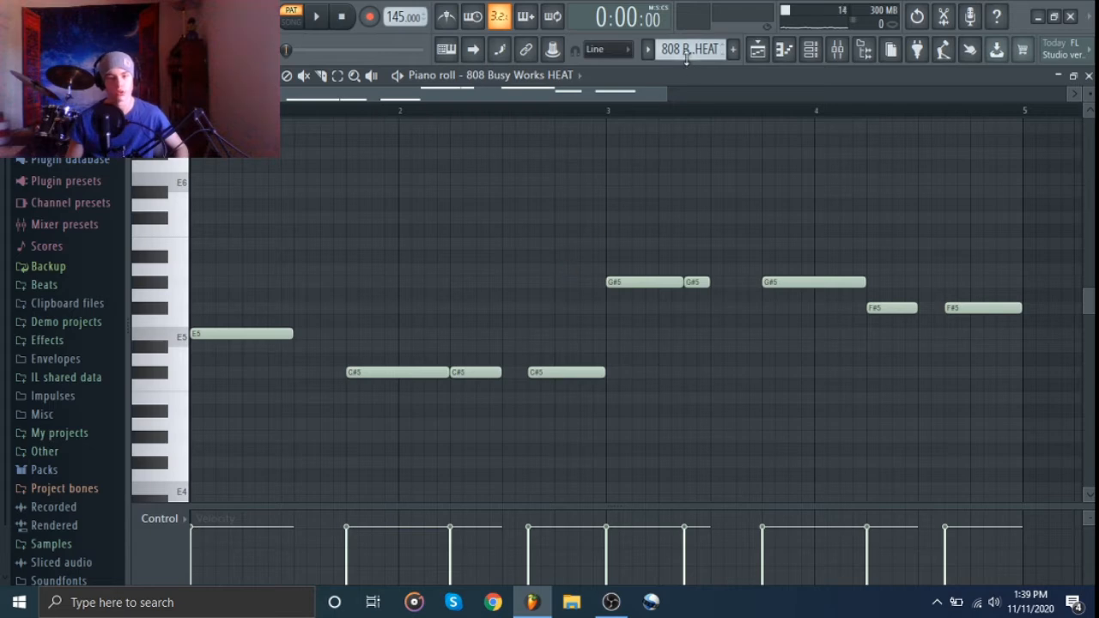
Step: Switch to the KYLE BEATS ANDROMEDA - KICK 4 pattern and audition it
scroll(686, 57, down, 2)
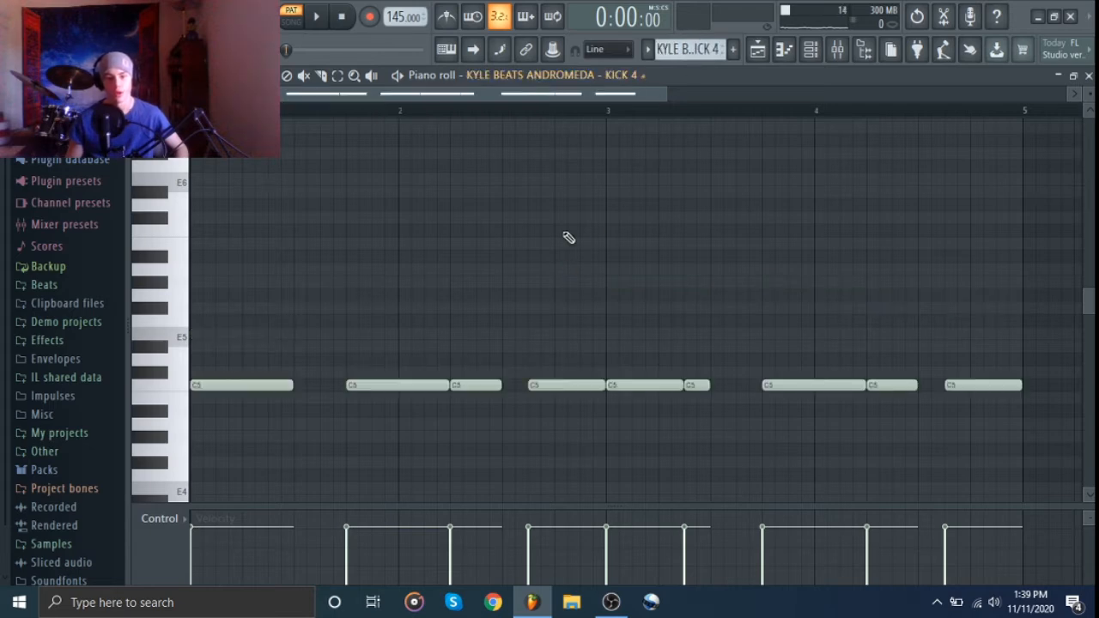
scroll(566, 234, down, 1)
key(space)
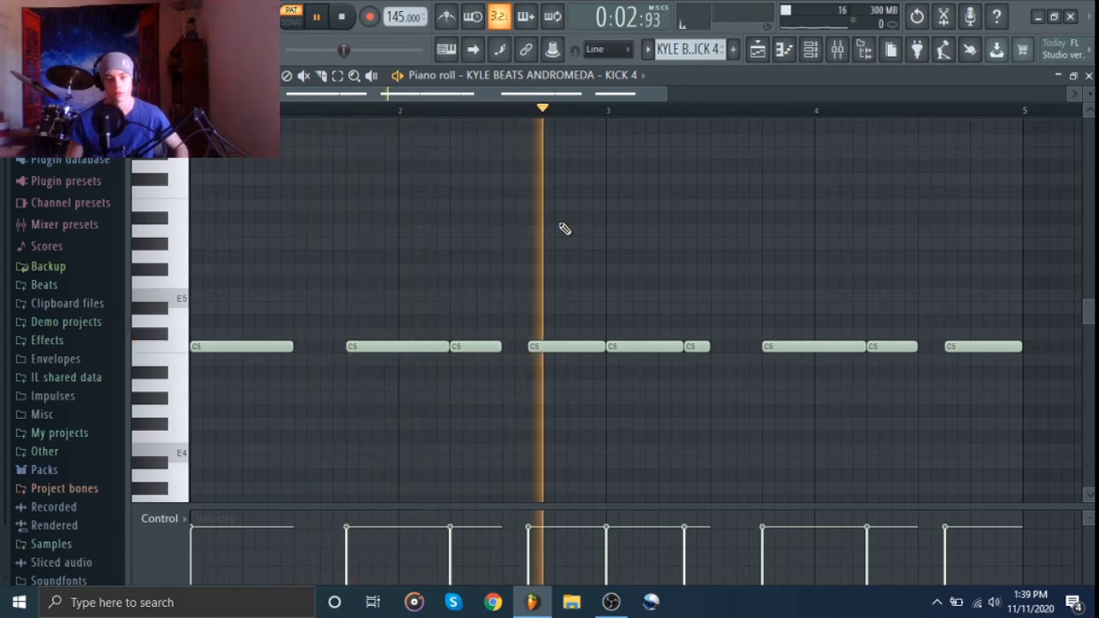
key(space)
Step: Return to the Helm pattern and select the Helm track in the mixer
scroll(684, 53, down, 1)
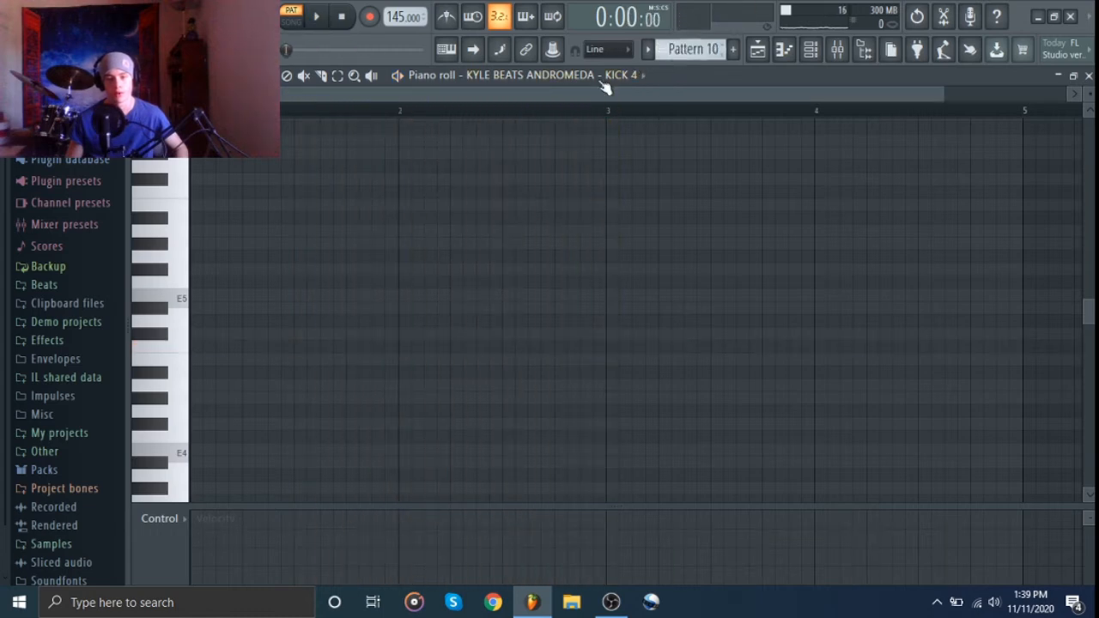
scroll(684, 50, up, 2)
click(837, 50)
click(228, 219)
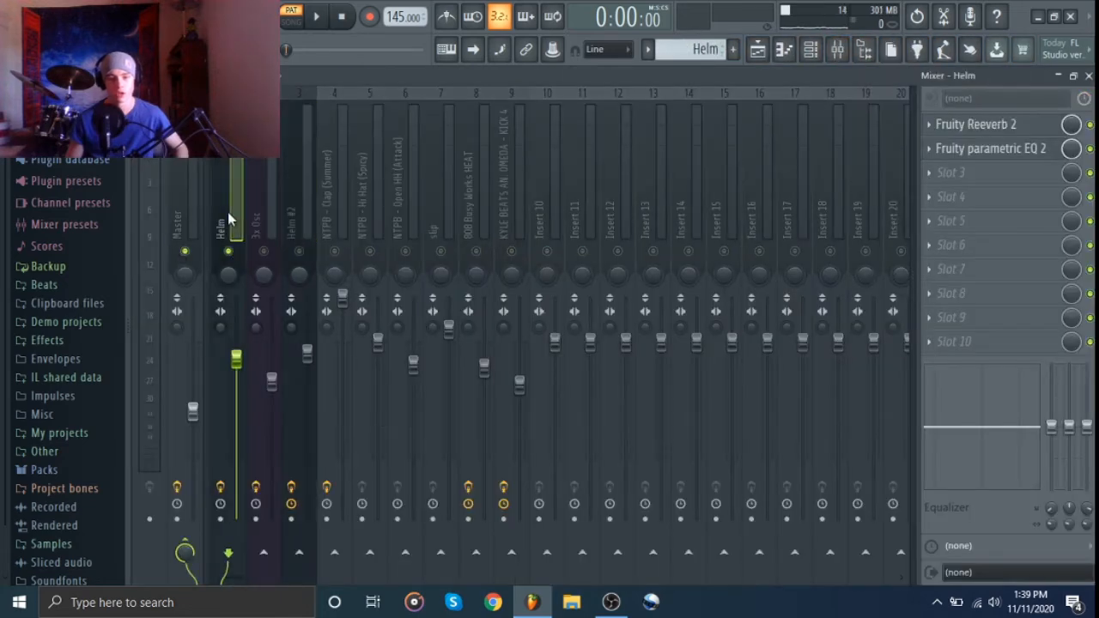
Step: Bring the playlist into view, select the four bars starting at bar 77, and switch playback to song mode
click(1088, 77)
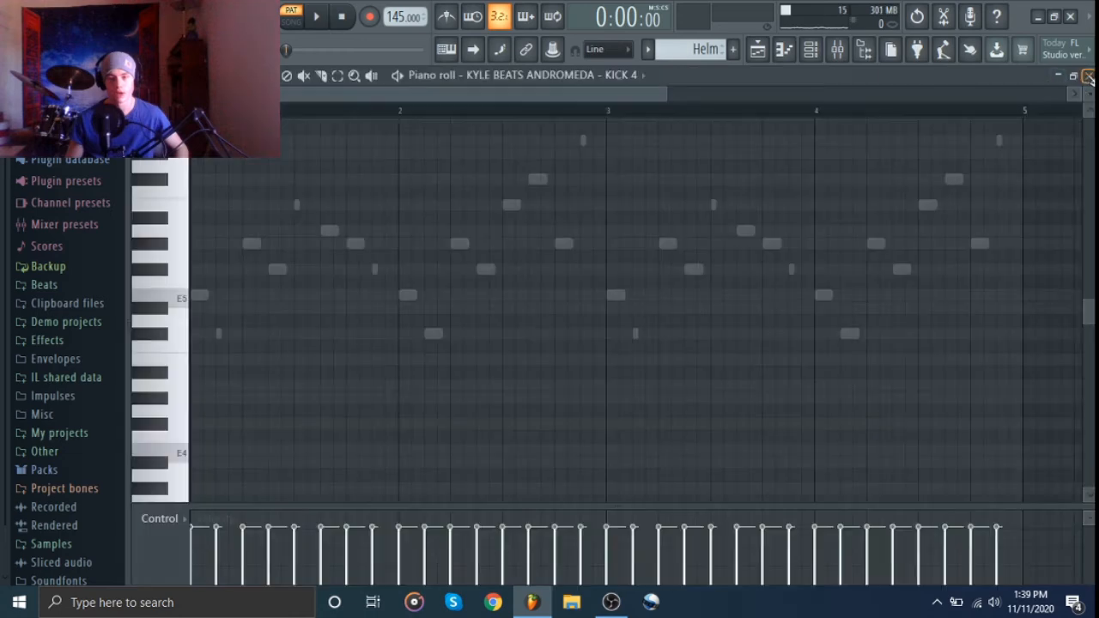
click(1088, 76)
click(964, 78)
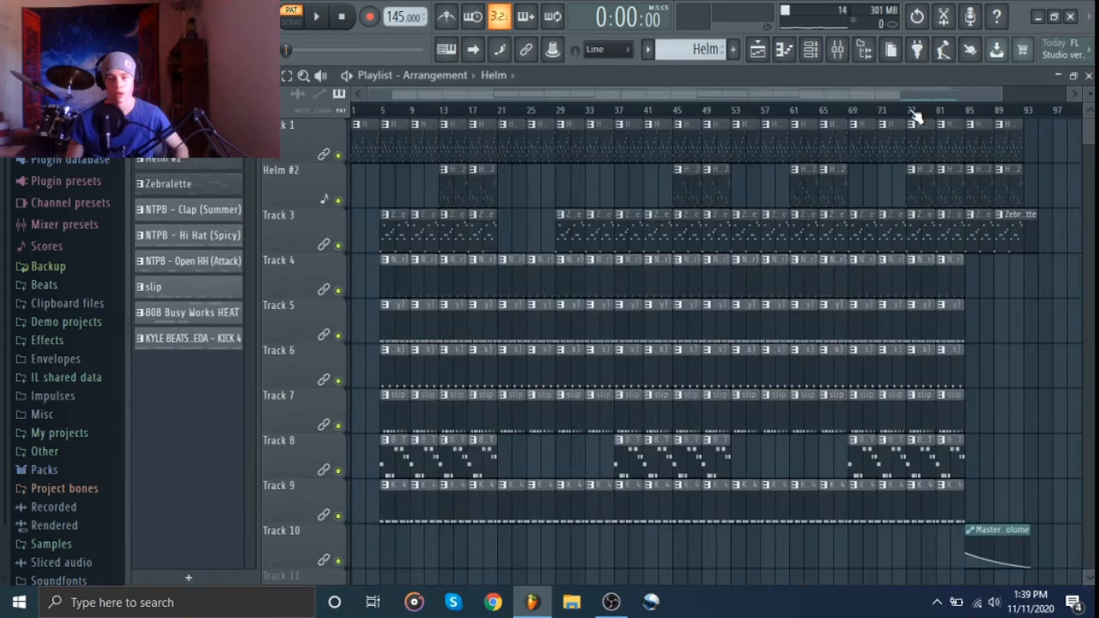
drag(912, 112, 936, 114)
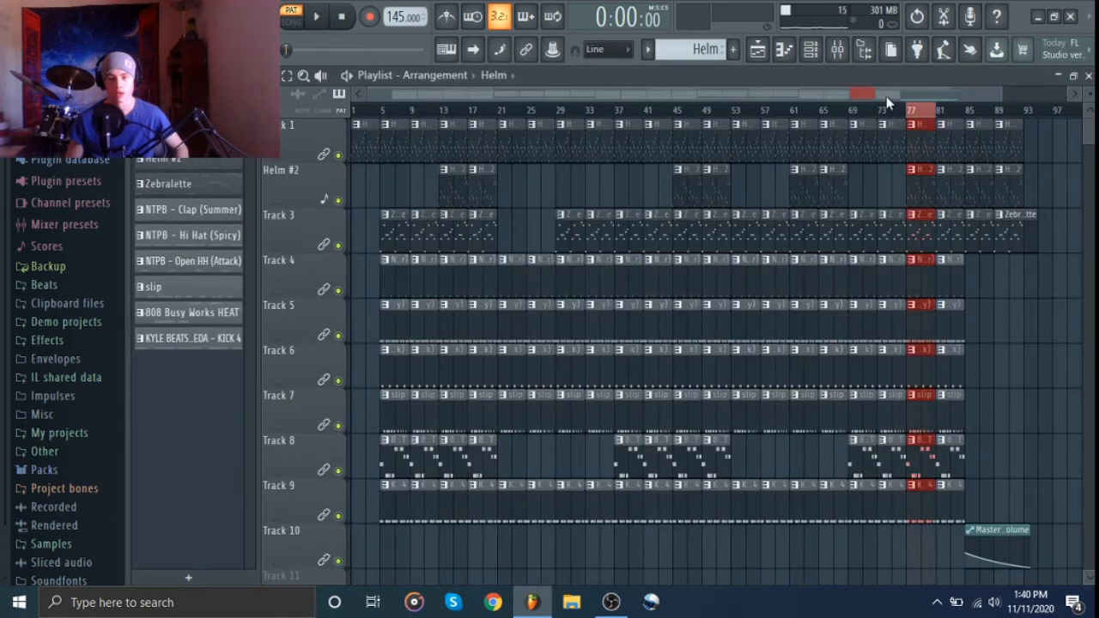
key(l)
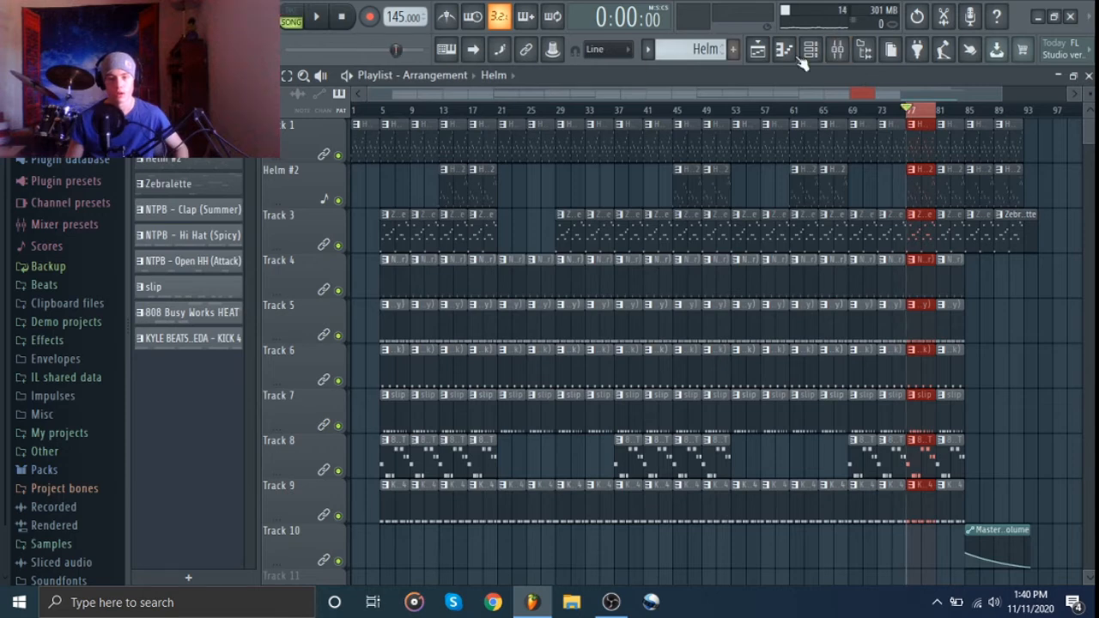
Step: Inspect the Helm mixer track's Fruity Reeverb 2, and play the selected bars to compare the sound with the reverb off and on
click(843, 49)
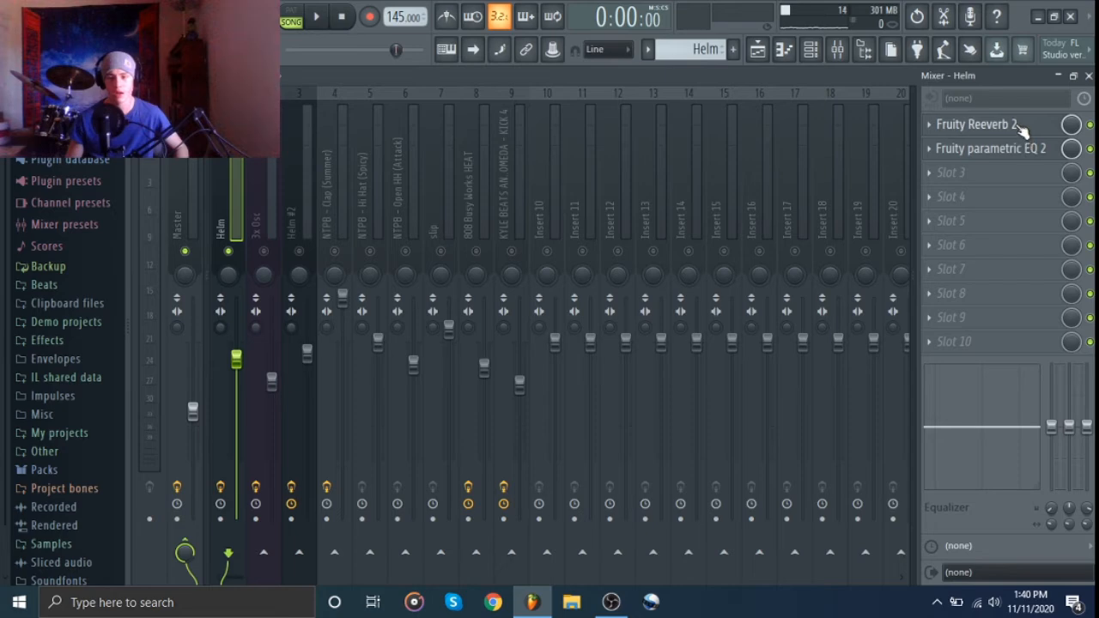
click(976, 124)
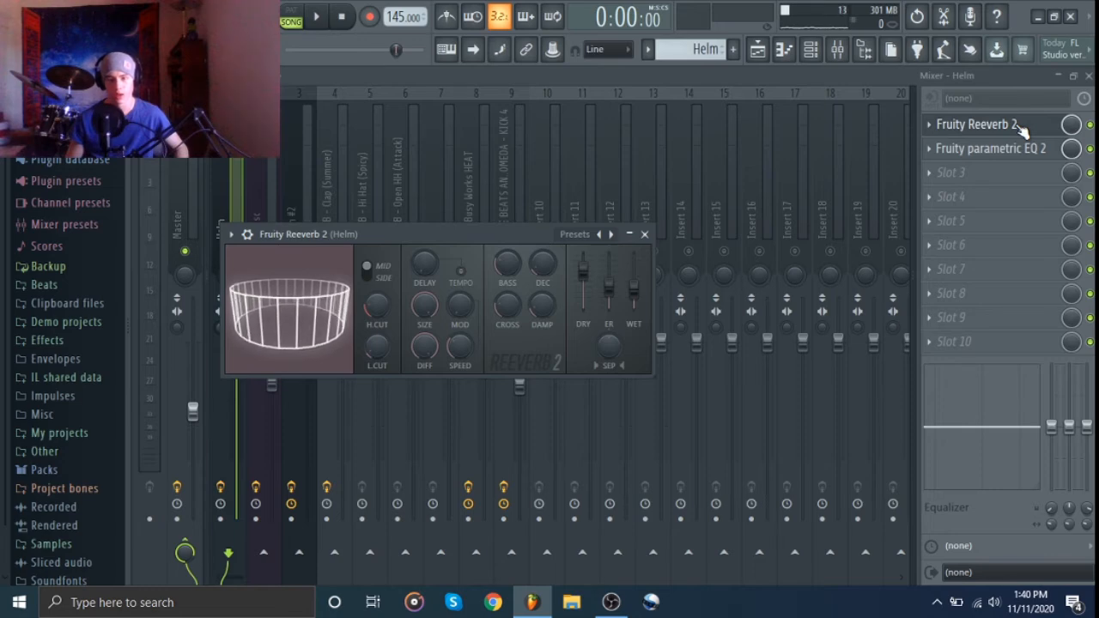
click(1020, 126)
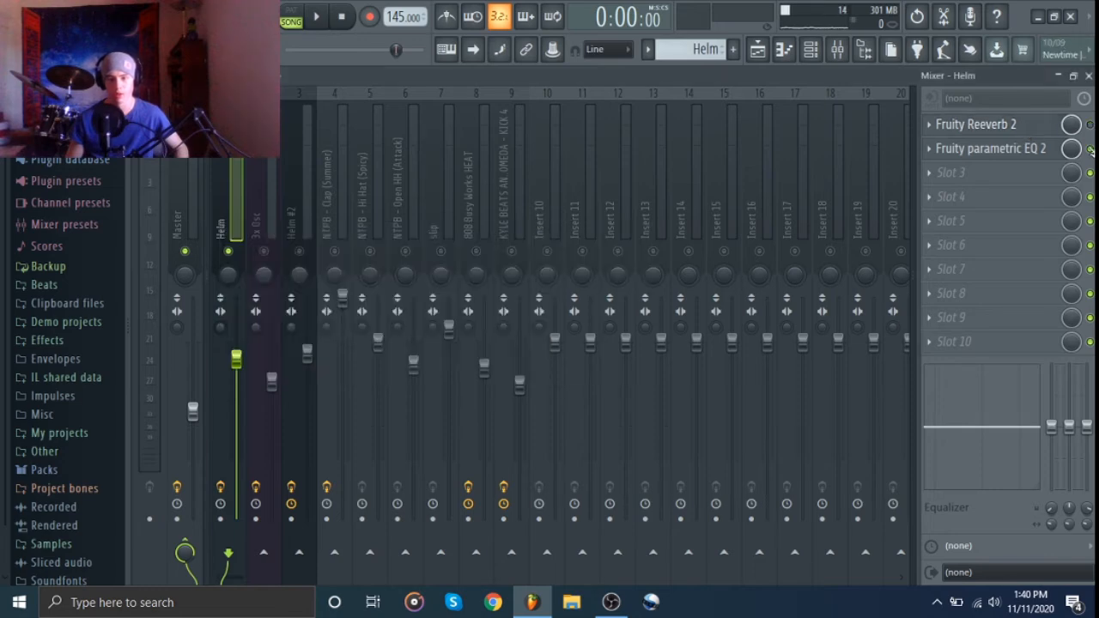
key(space)
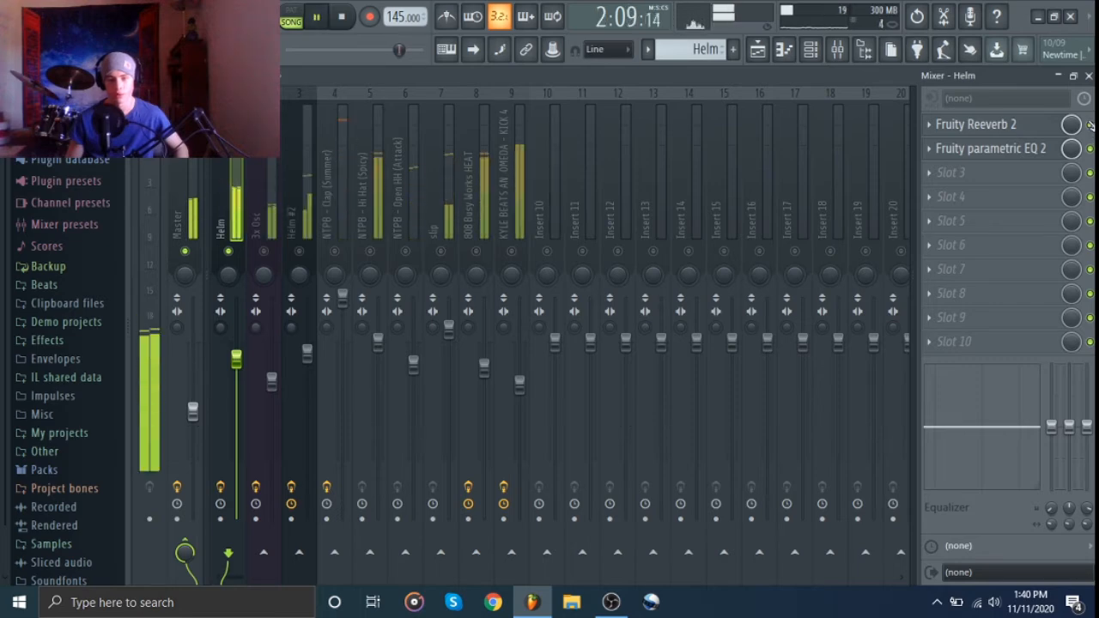
key(space)
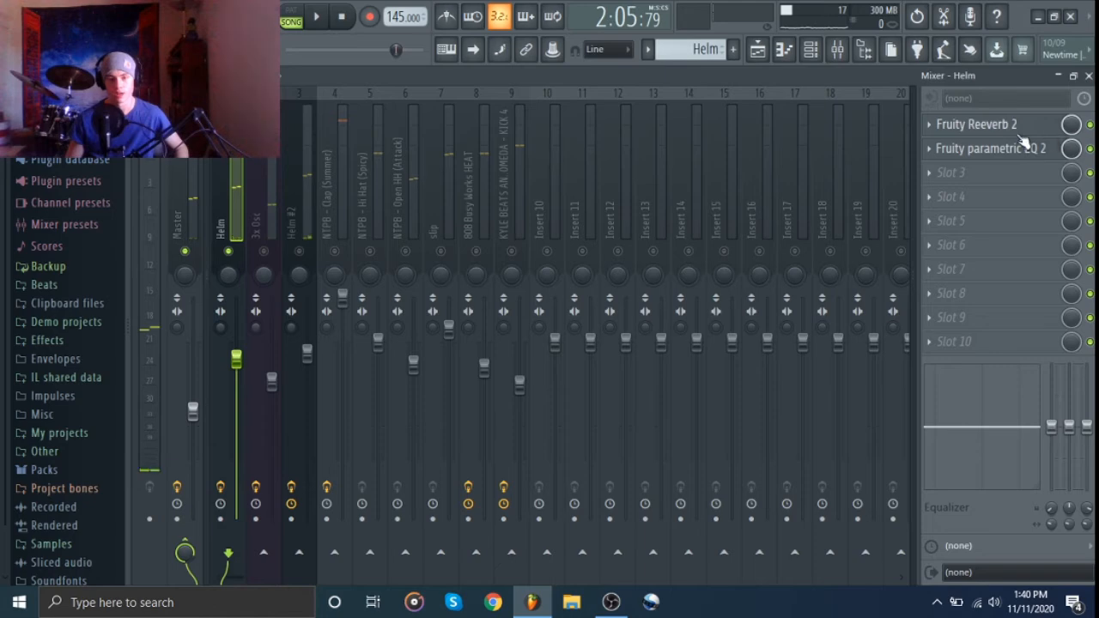
Step: Inspect the Fruity parametric EQ 2 curve on the Helm mixer track
click(994, 150)
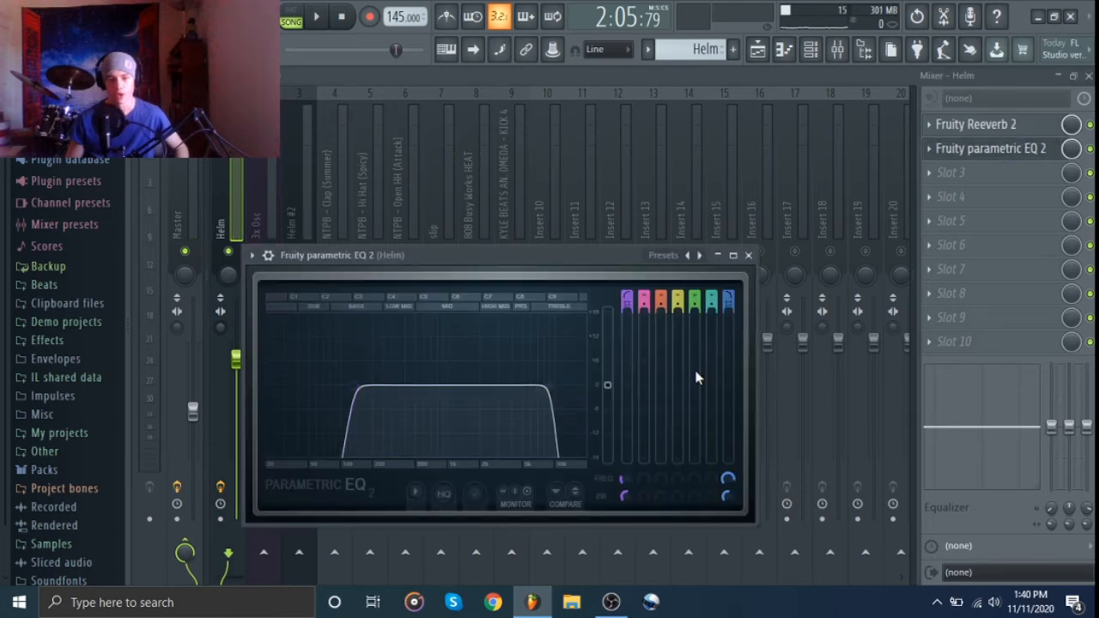
click(748, 256)
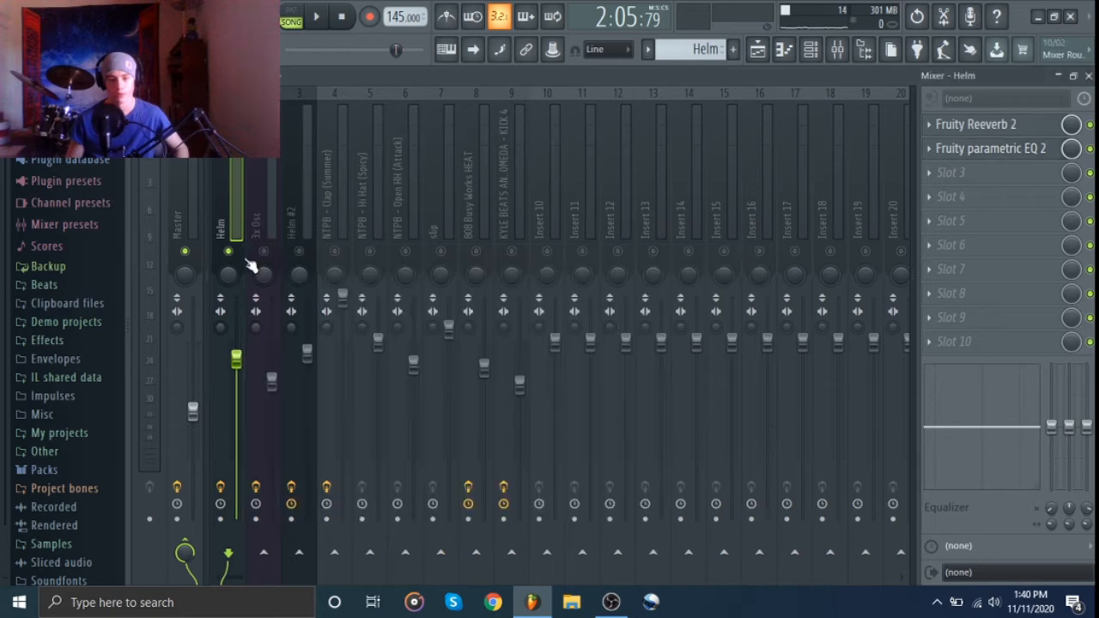
Step: Select the 3x Osc mixer track, check the channel rack, and inspect the track's Fruity Reeverb 2 settings
click(266, 225)
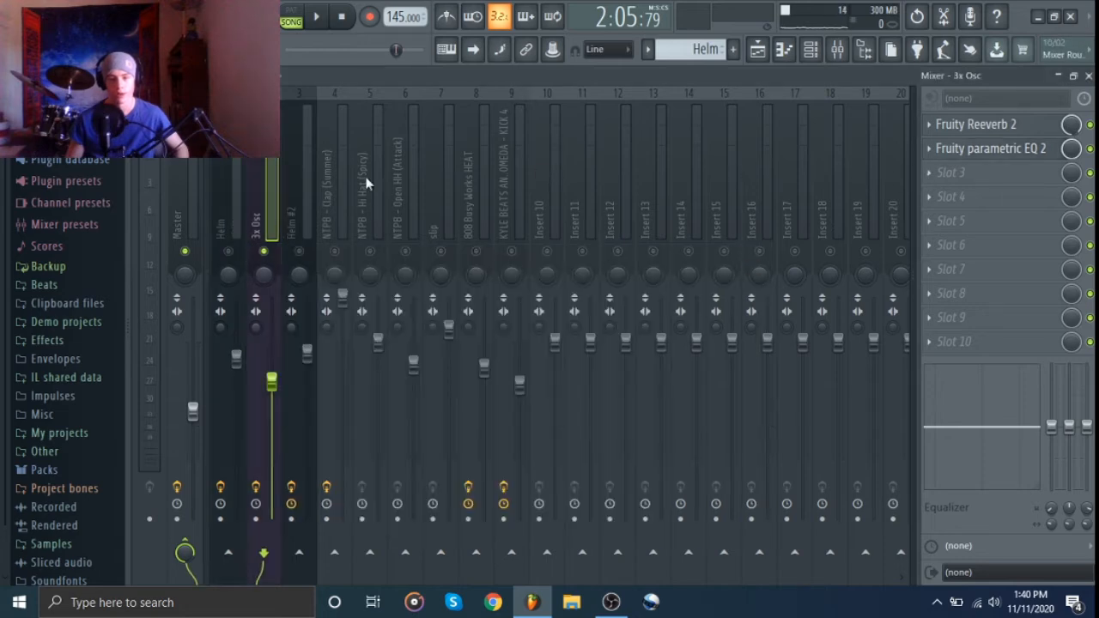
click(813, 52)
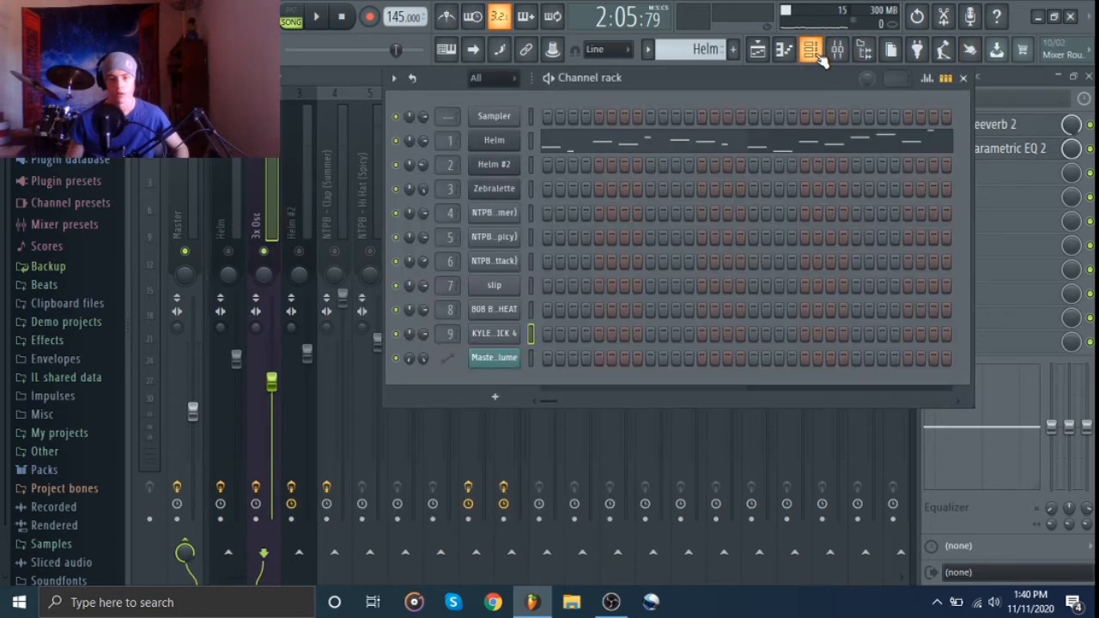
click(813, 54)
click(993, 127)
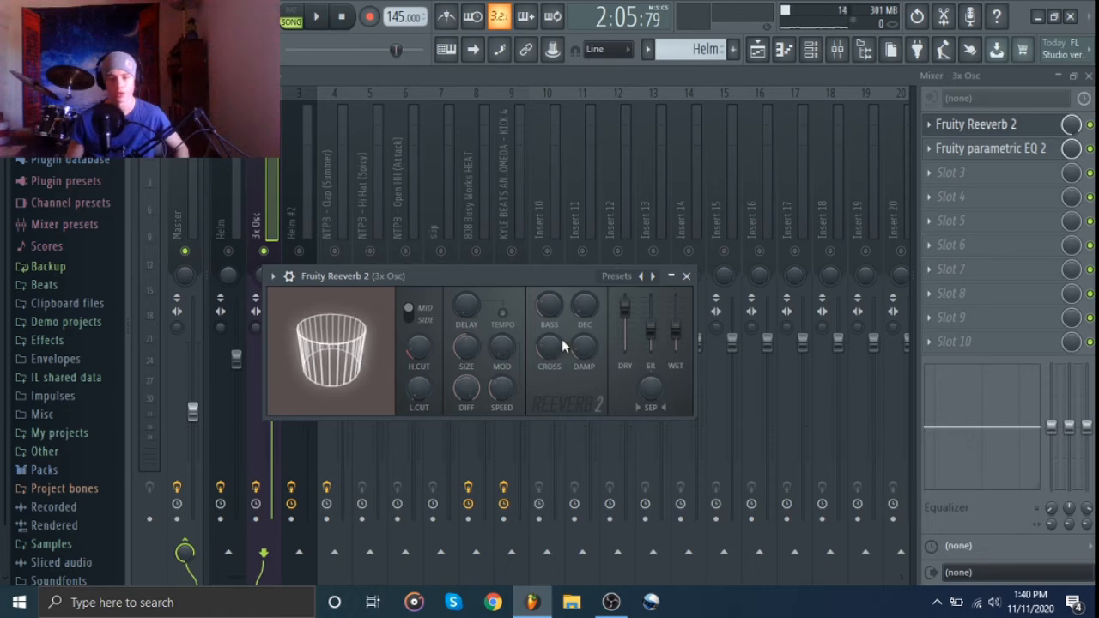
click(686, 276)
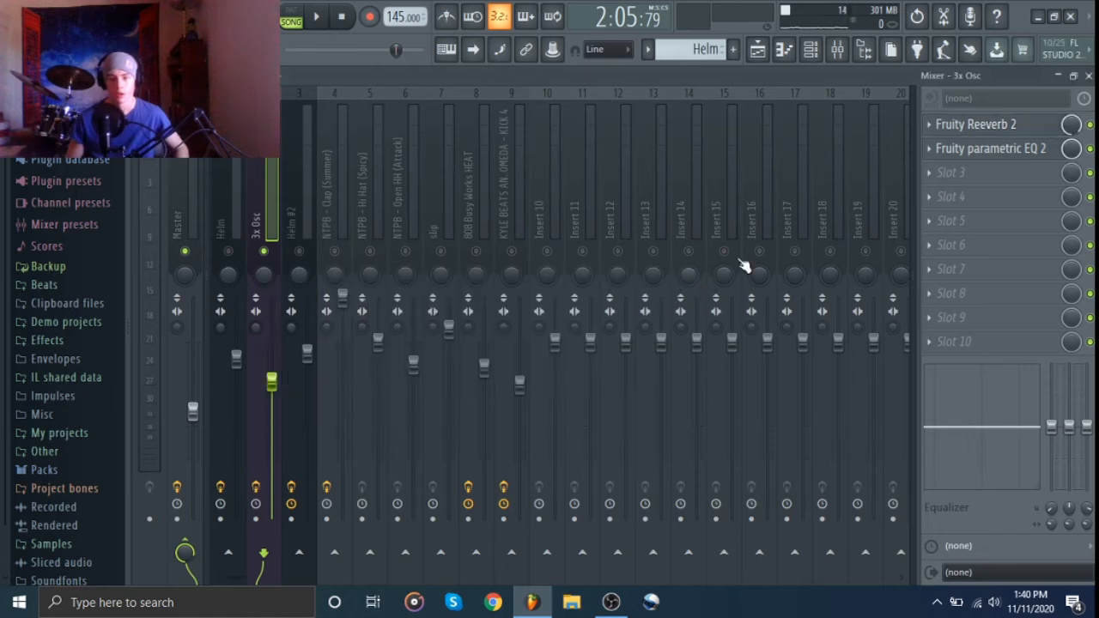
Step: Inspect the Fruity parametric EQ 2 curve on the 3x Osc mixer track, and delete the plugin from its slot
click(981, 150)
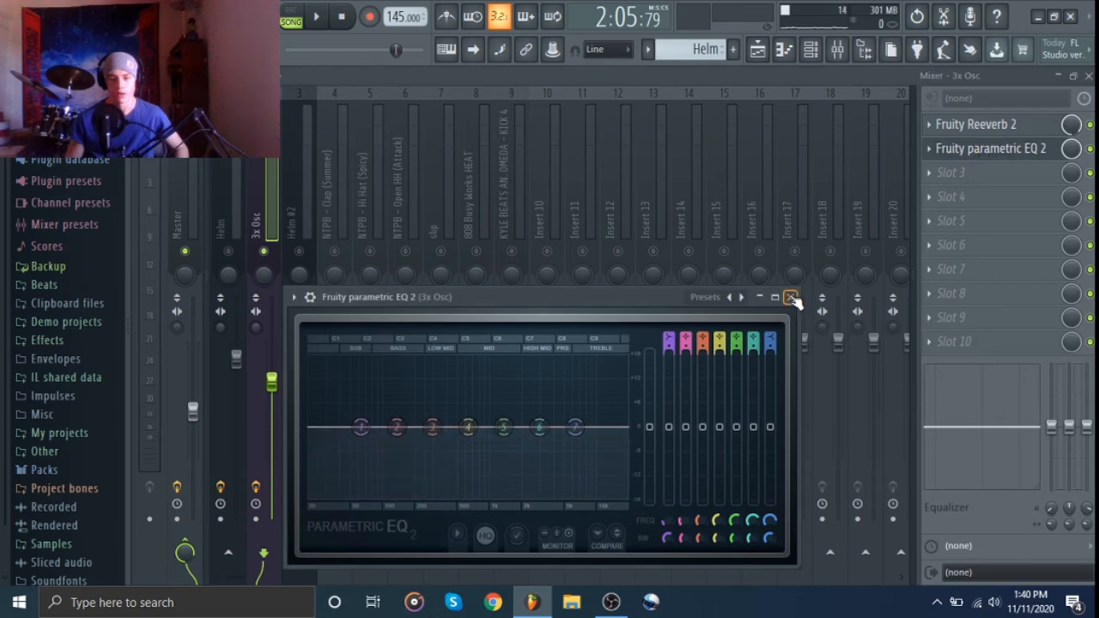
click(789, 297)
click(929, 150)
click(936, 185)
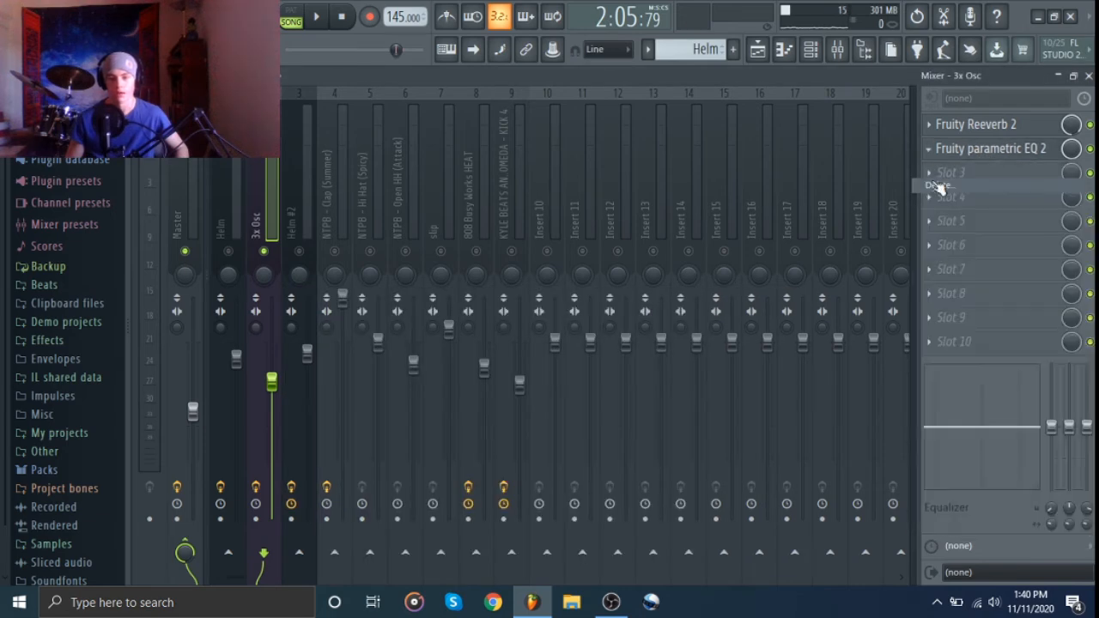
Step: Select the Helm #2 mixer track, check the channel rack, and inspect the track's Fruity Chorus settings
click(299, 239)
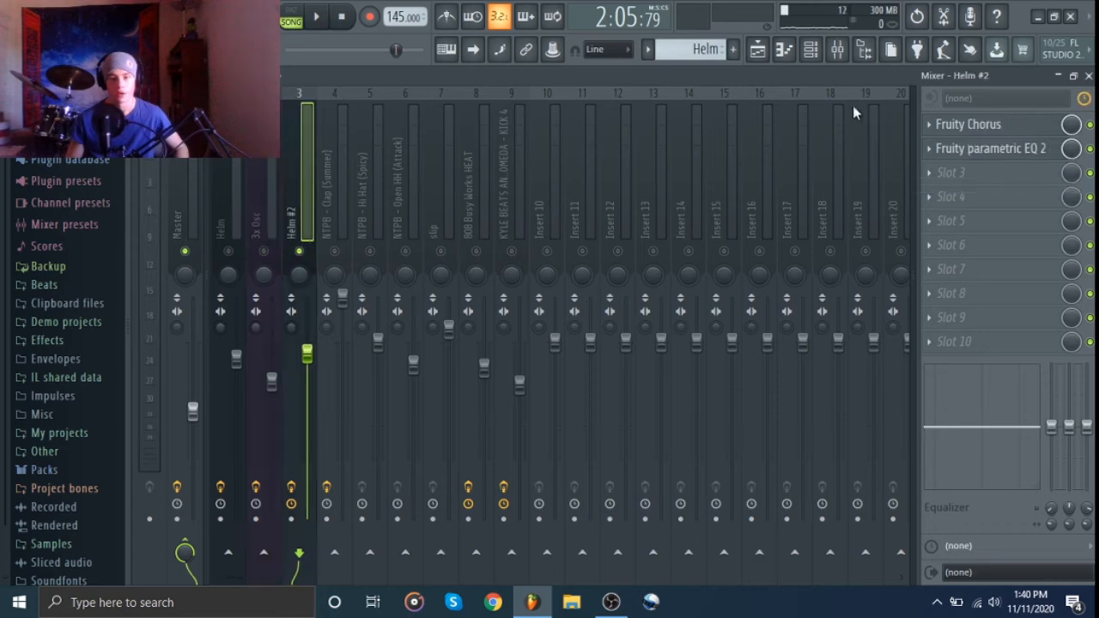
click(811, 51)
click(812, 55)
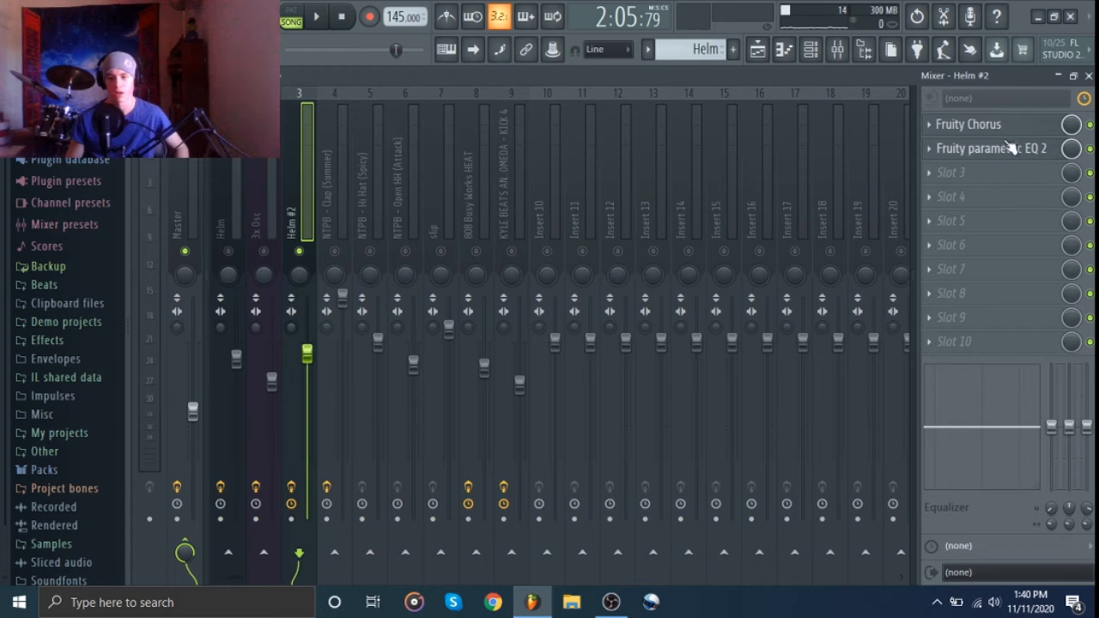
click(1006, 127)
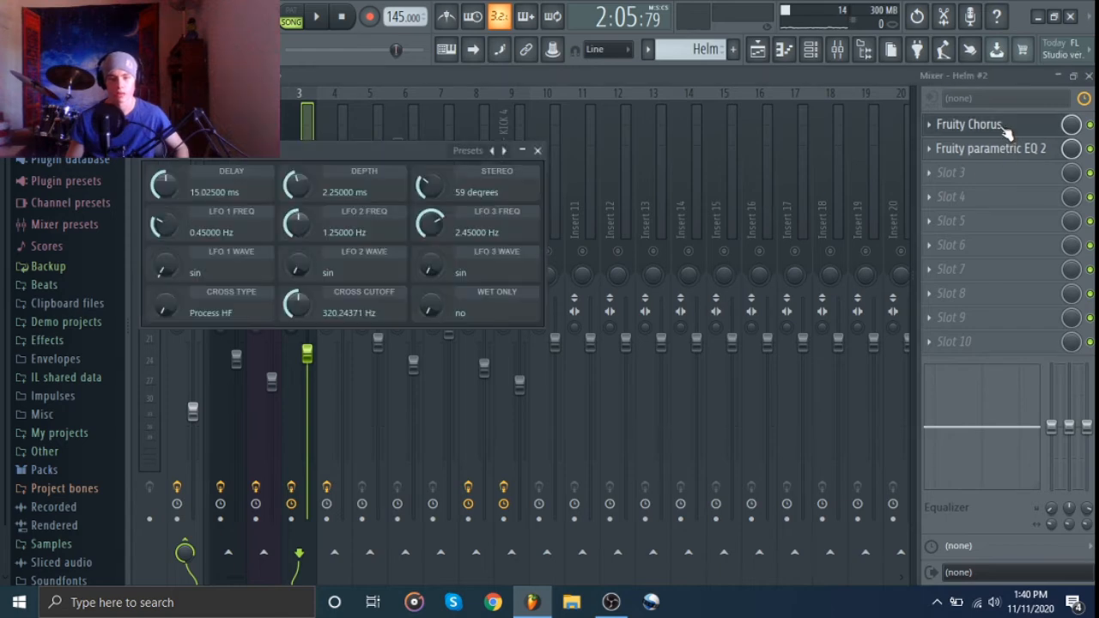
click(1006, 129)
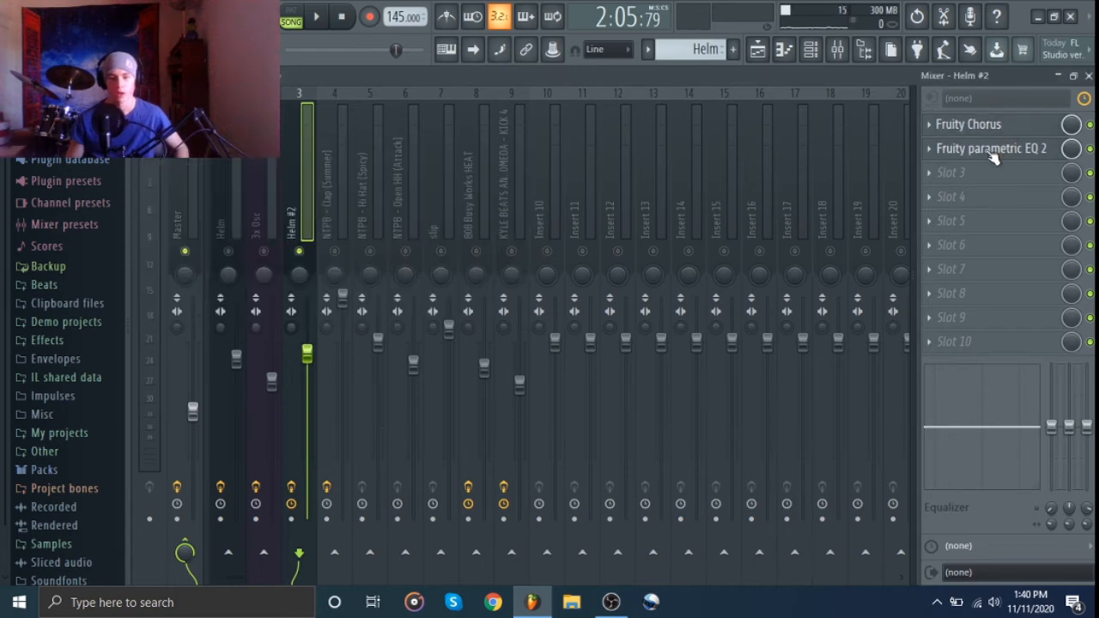
Step: Inspect the Helm #2 track's Fruity parametric EQ 2 curve, and play the selected bars to compare the Fruity Chorus off and on
click(994, 150)
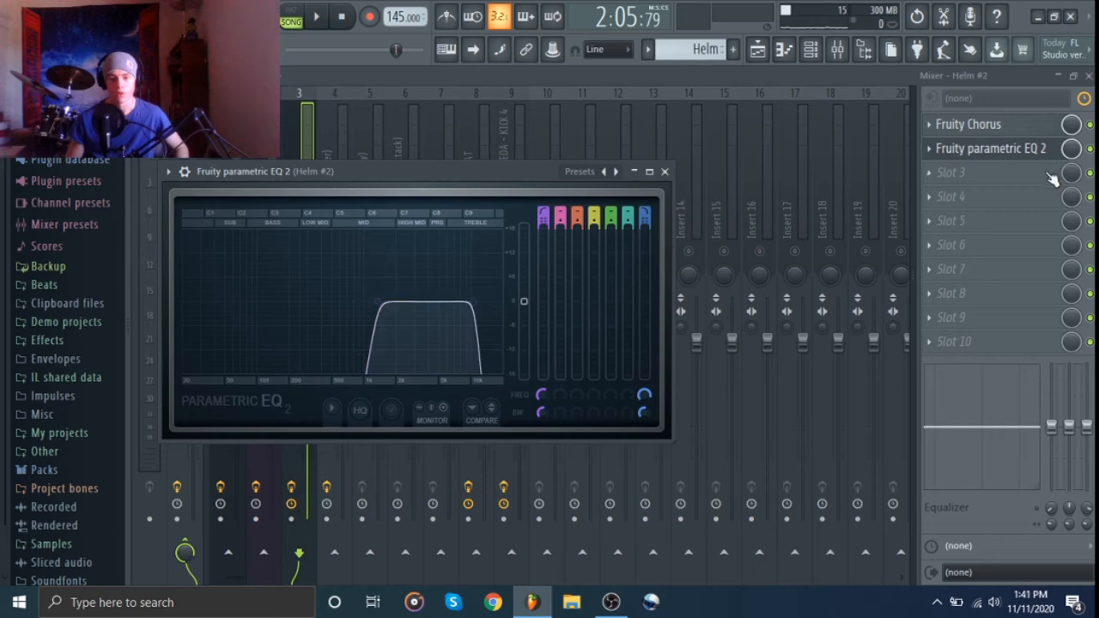
click(1013, 151)
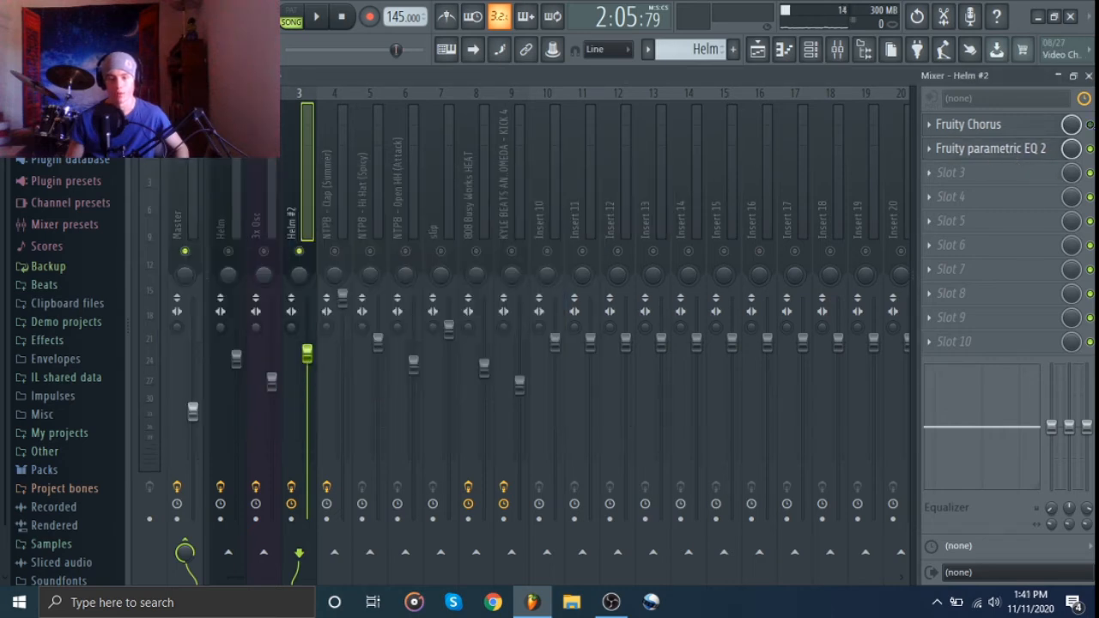
key(space)
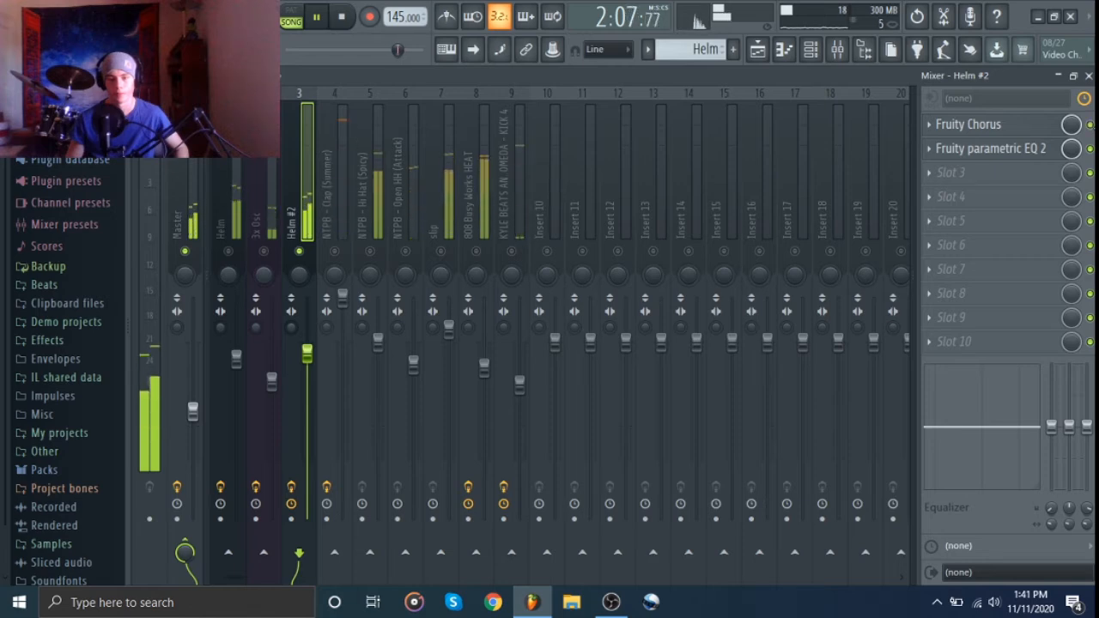
key(space)
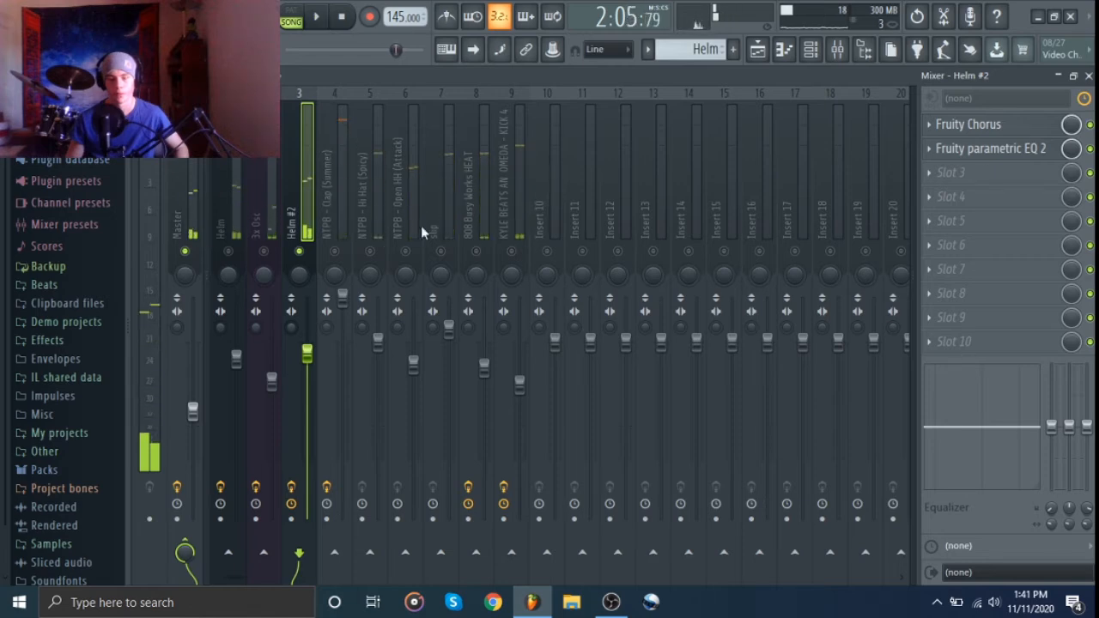
Step: Select the NTPB - Clap (Summer) mixer track and inspect its Fruity parametric EQ 2 curve
click(337, 204)
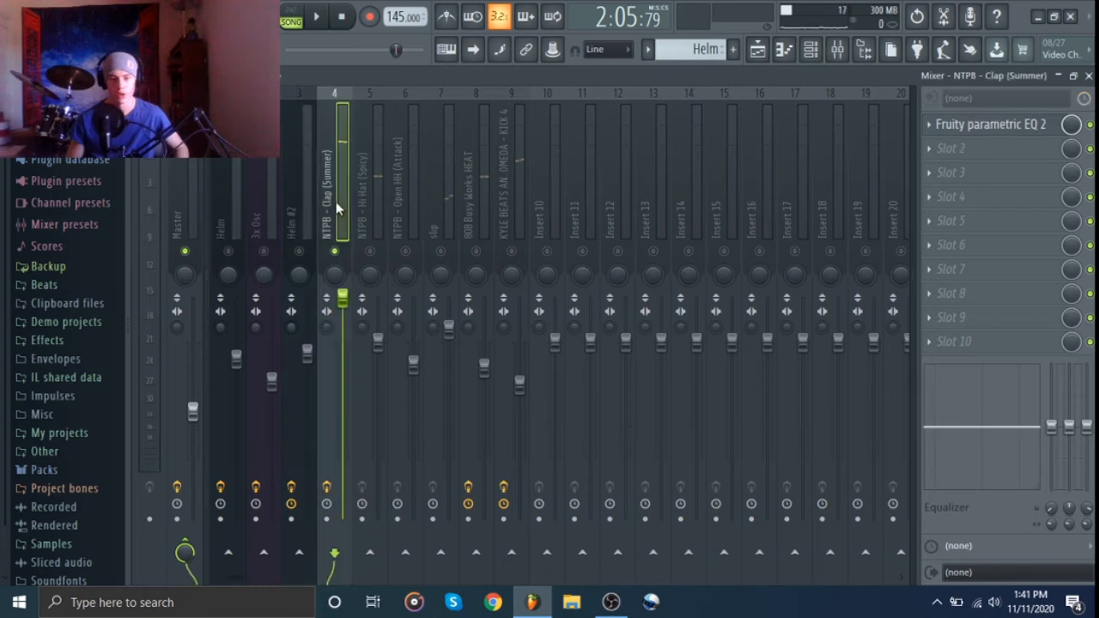
click(989, 127)
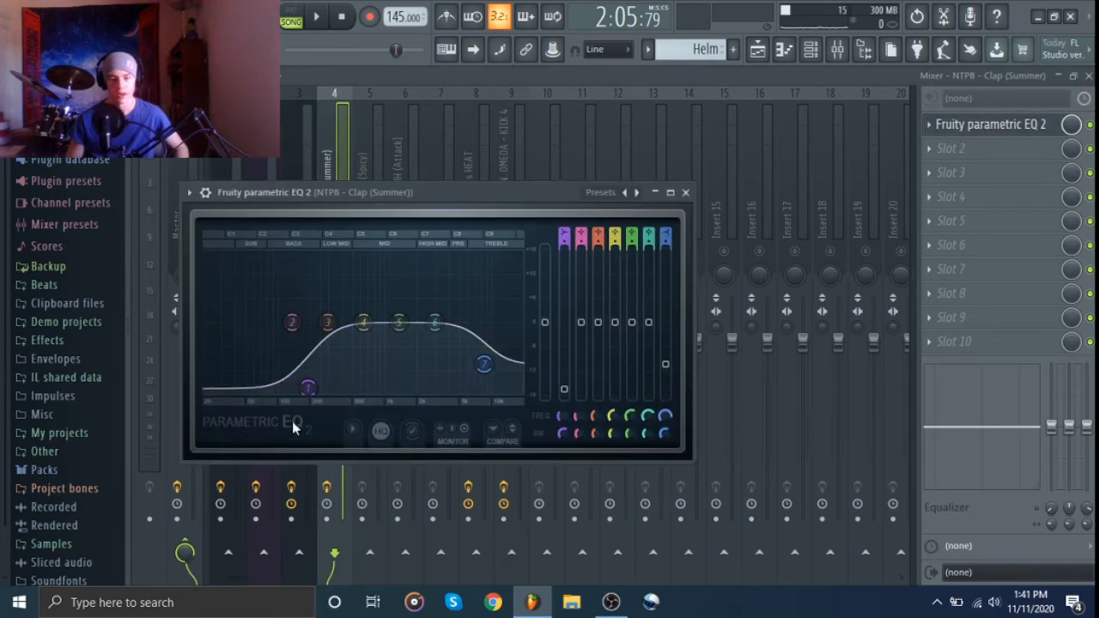
click(685, 193)
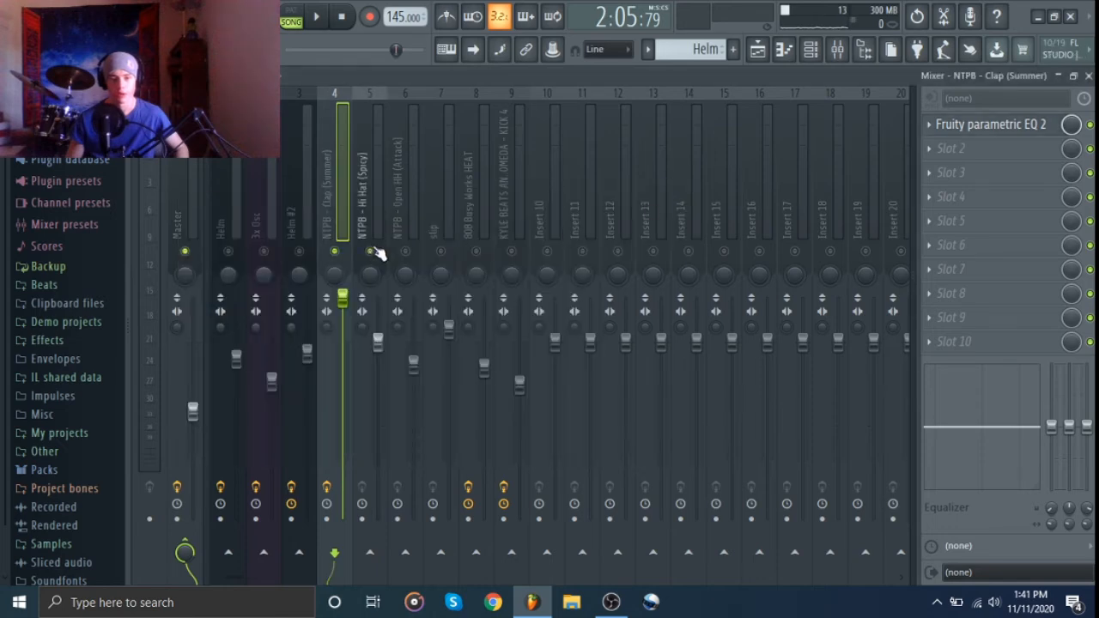
Step: Check the effect slots of the Hi Hat (Spicy), Open HH (Attack) and slip mixer tracks
click(378, 225)
click(402, 222)
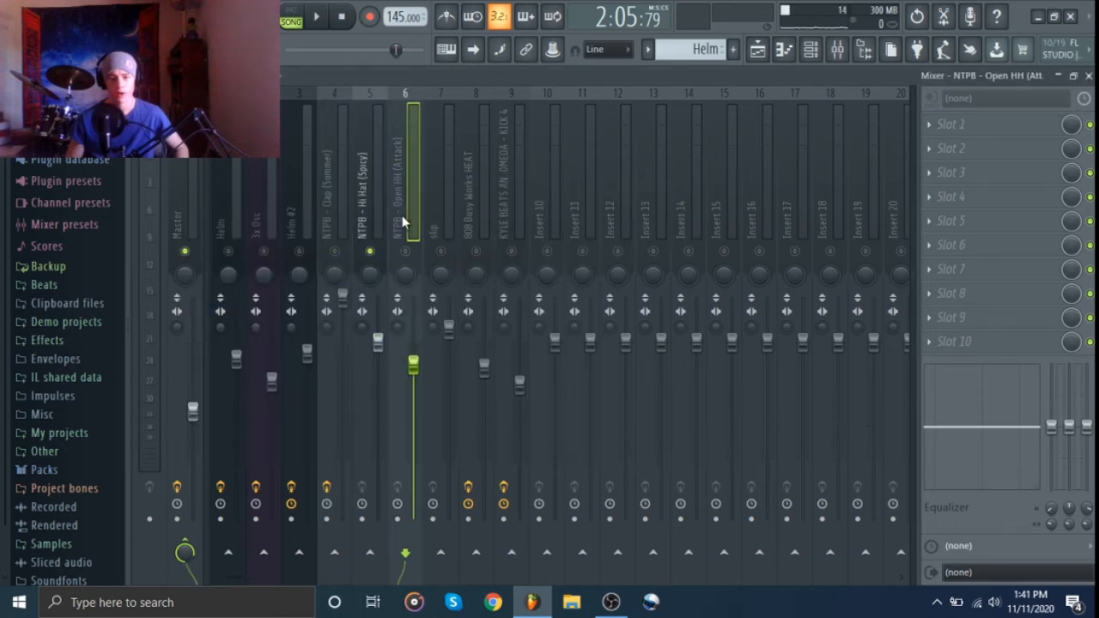
click(446, 211)
Step: Select and solo the 808 Busy Works HEAT mixer track, and play the selected bars to hear it alone
click(475, 215)
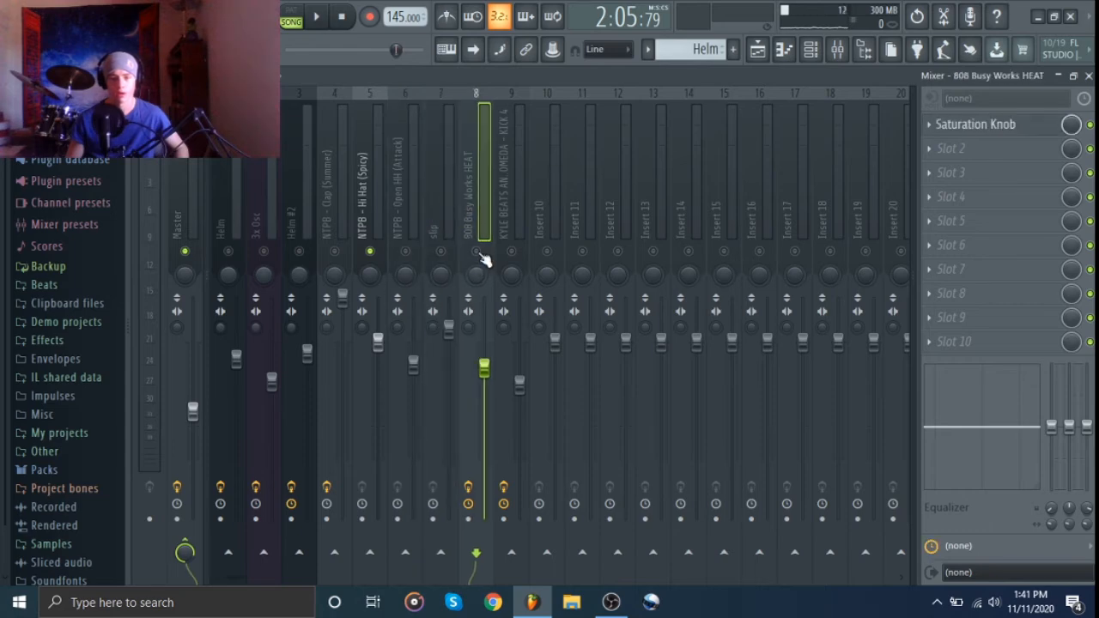
right_click(477, 252)
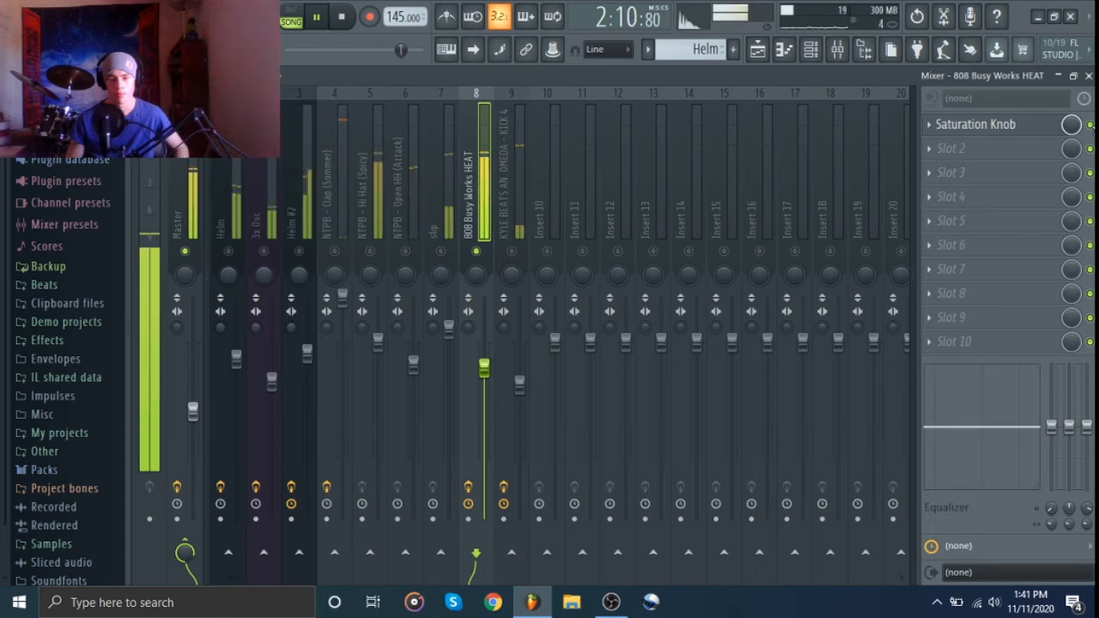
key(space)
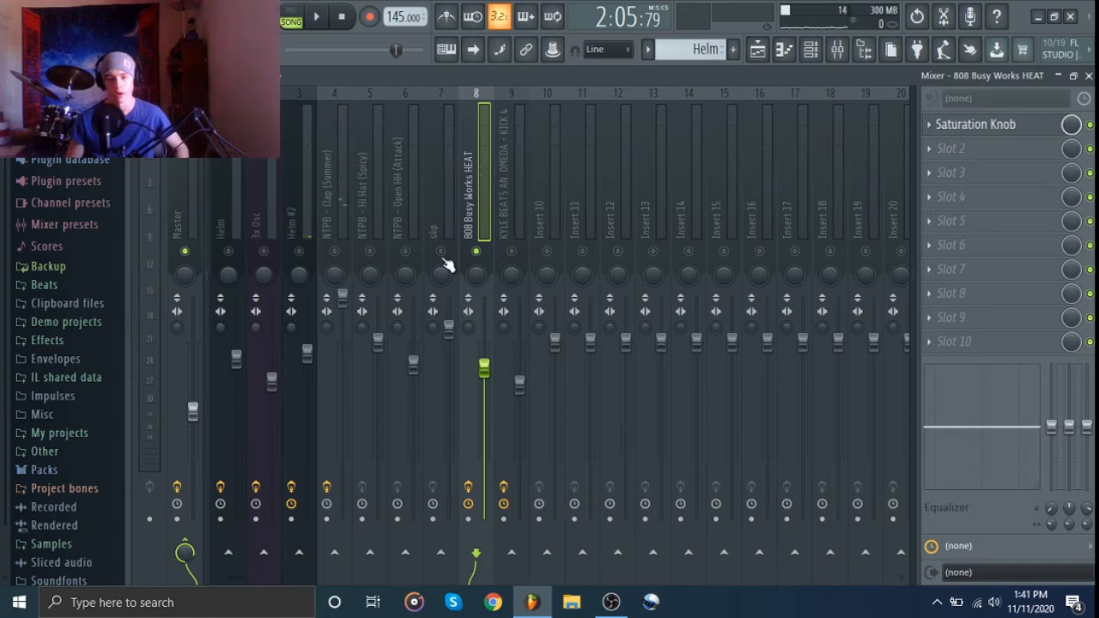
Step: Inspect the Fruity Compressor settings on the soloed KICK 4 mixer track, and play the selected bars to hear the kick alone
click(511, 210)
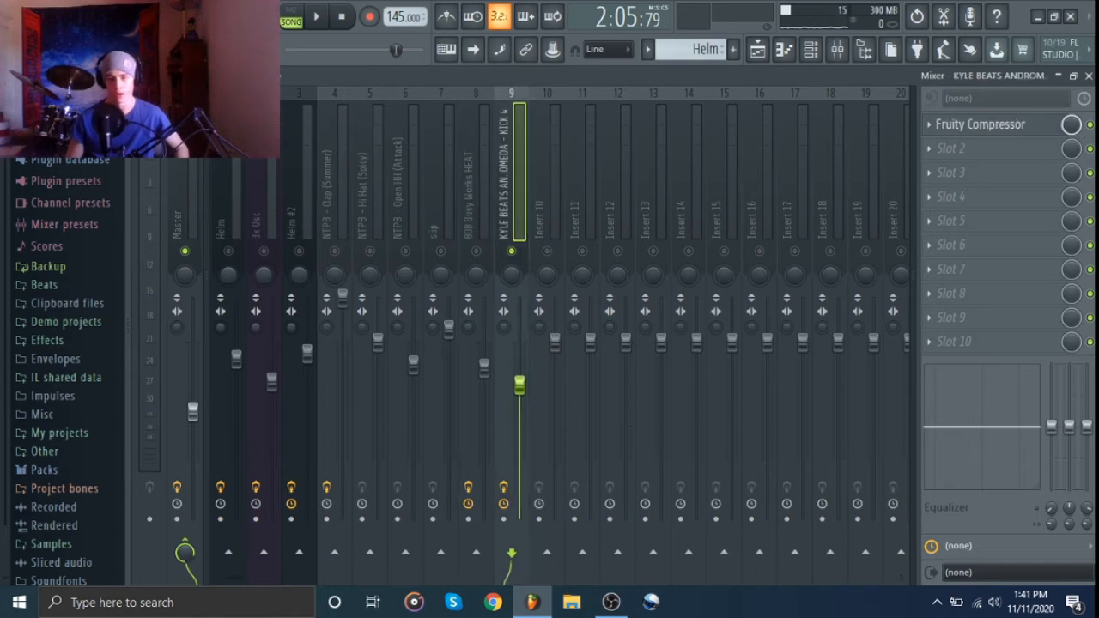
click(1046, 126)
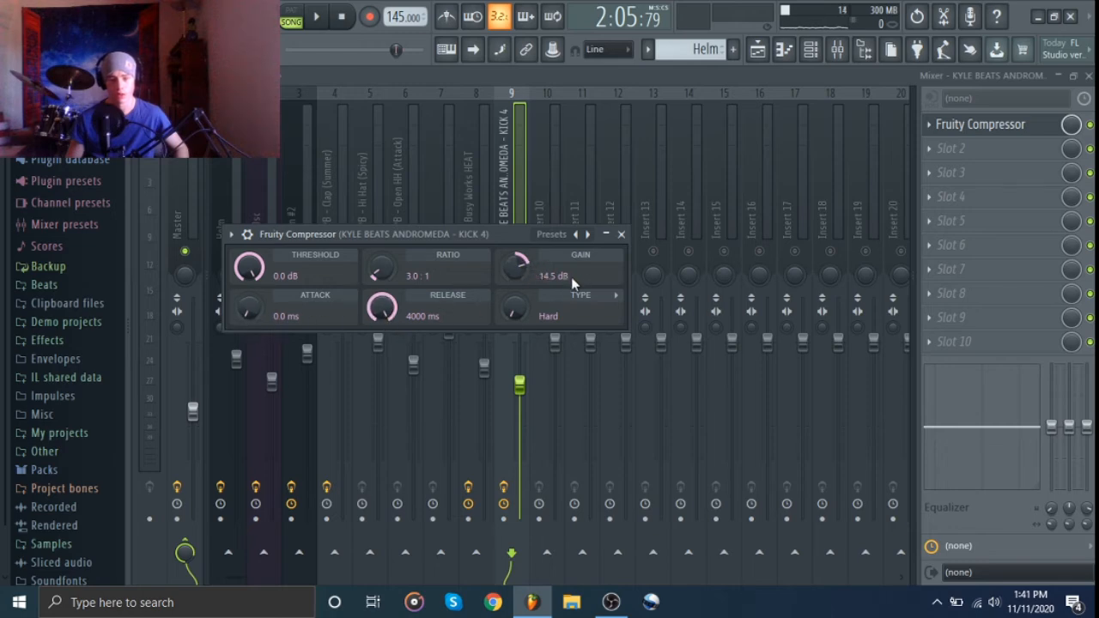
click(621, 233)
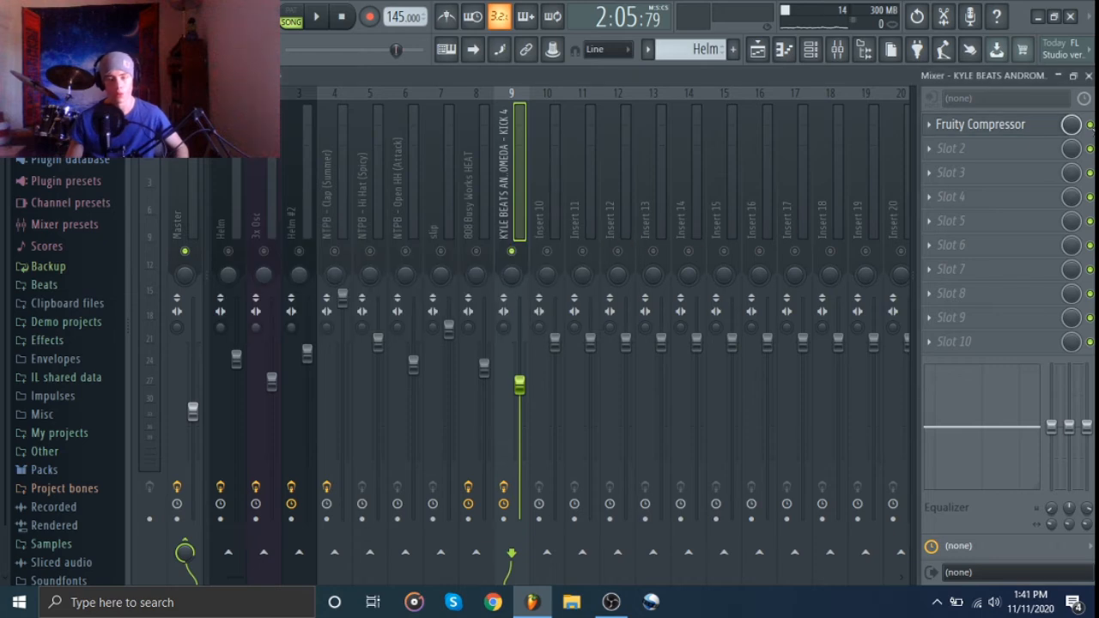
key(space)
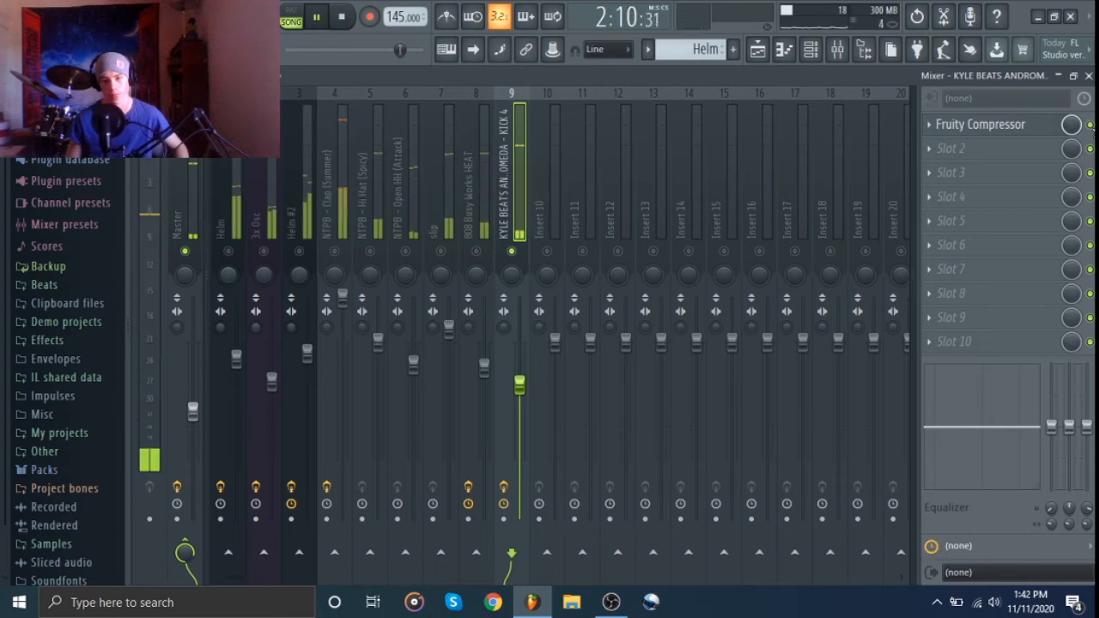
key(space)
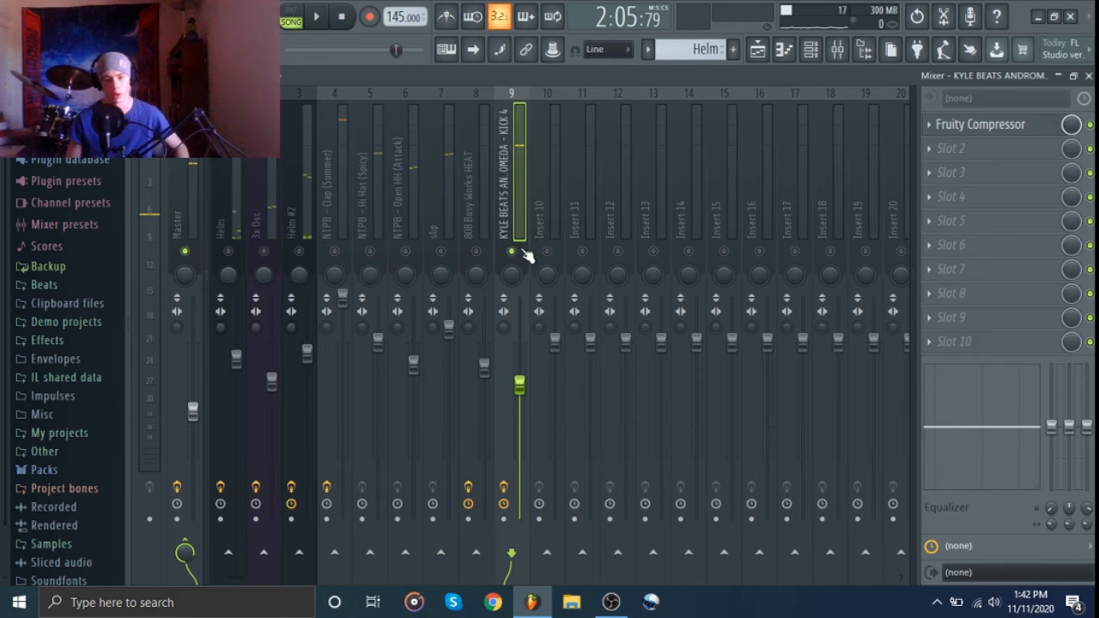
Step: Unsolo the kick to play the selected bars with every mixer track enabled, and close the mixer
key(space)
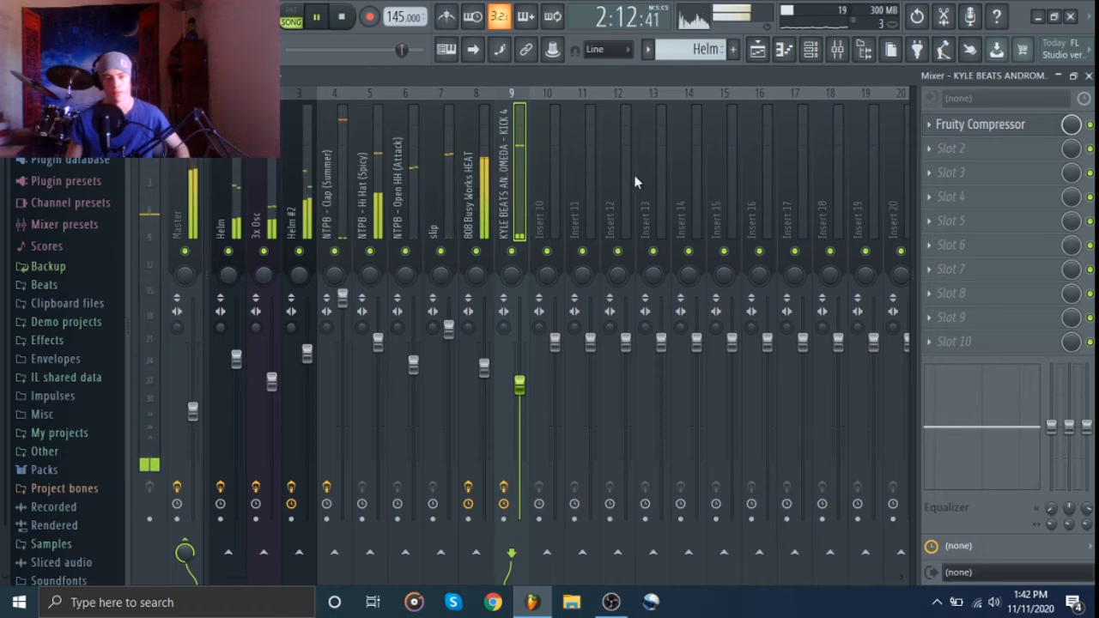
key(space)
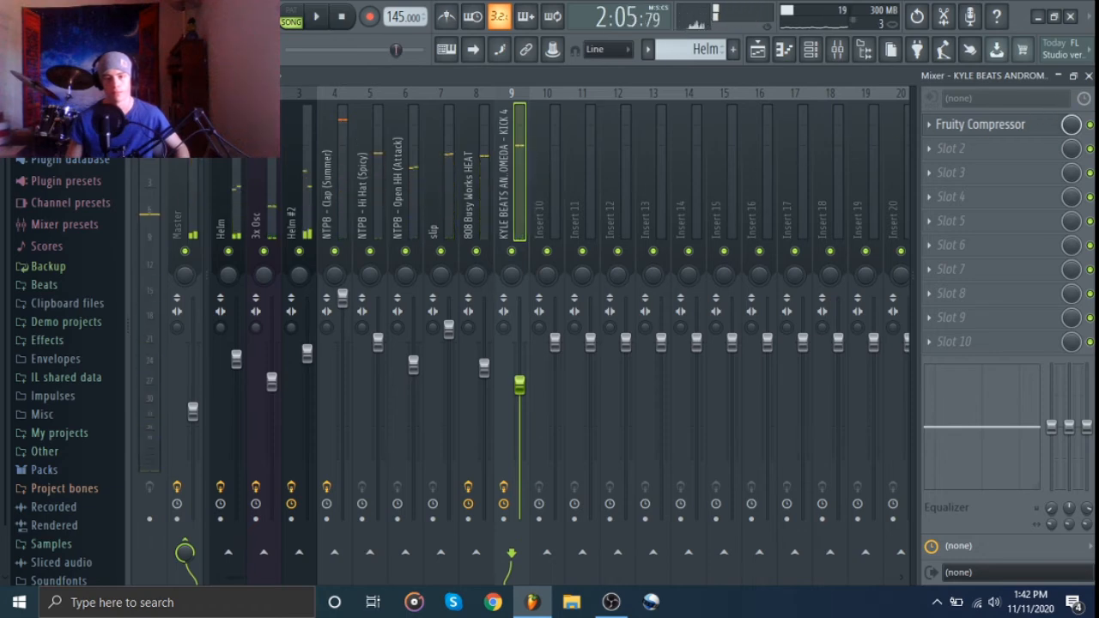
click(1088, 75)
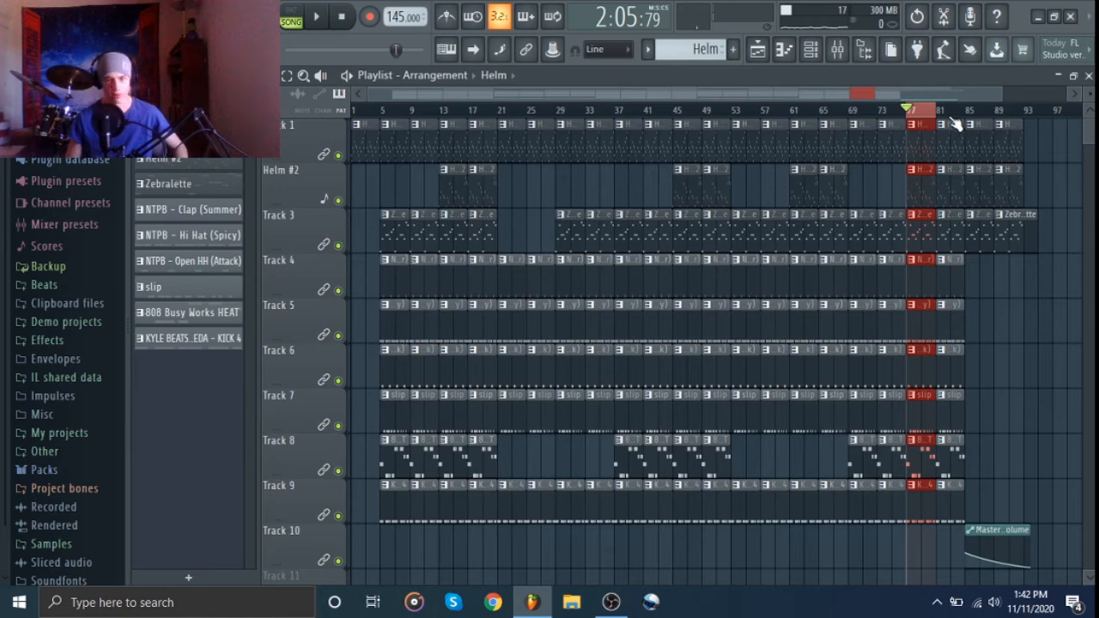
Step: Examine the Helm pattern's melody notes in the piano roll, and return to the playlist
double_click(918, 144)
scroll(795, 292, down, 2)
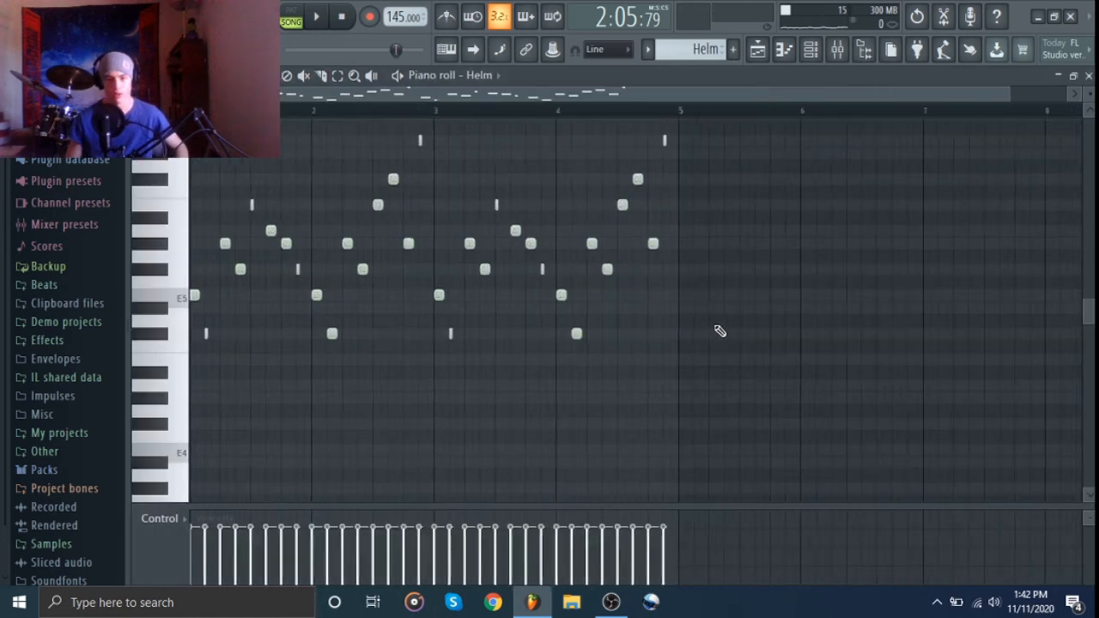
scroll(159, 333, up, 4)
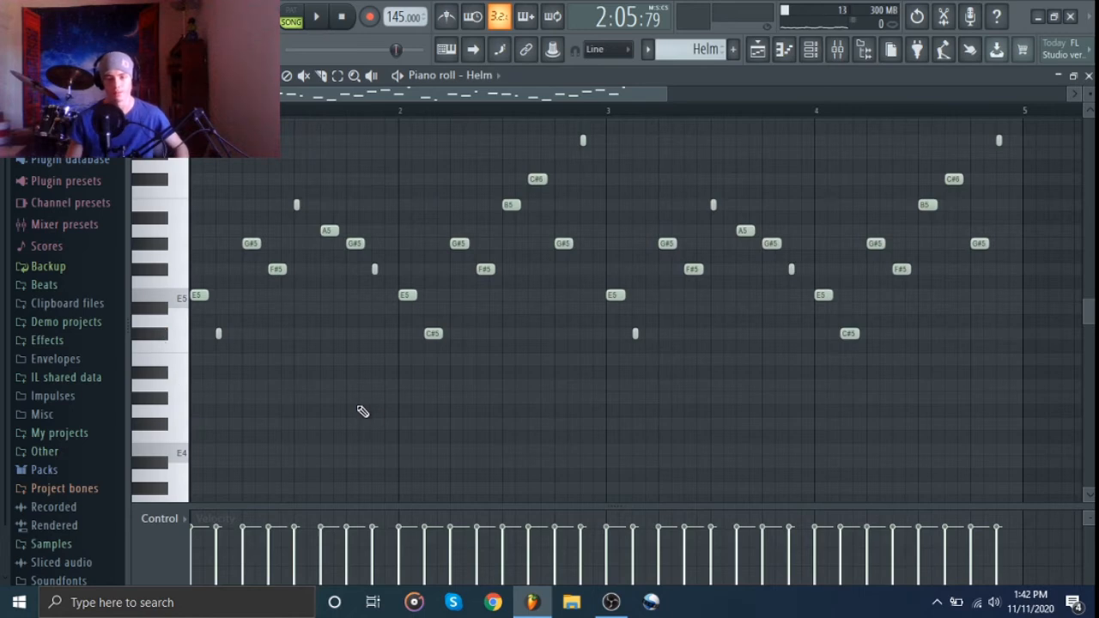
scroll(785, 339, up, 3)
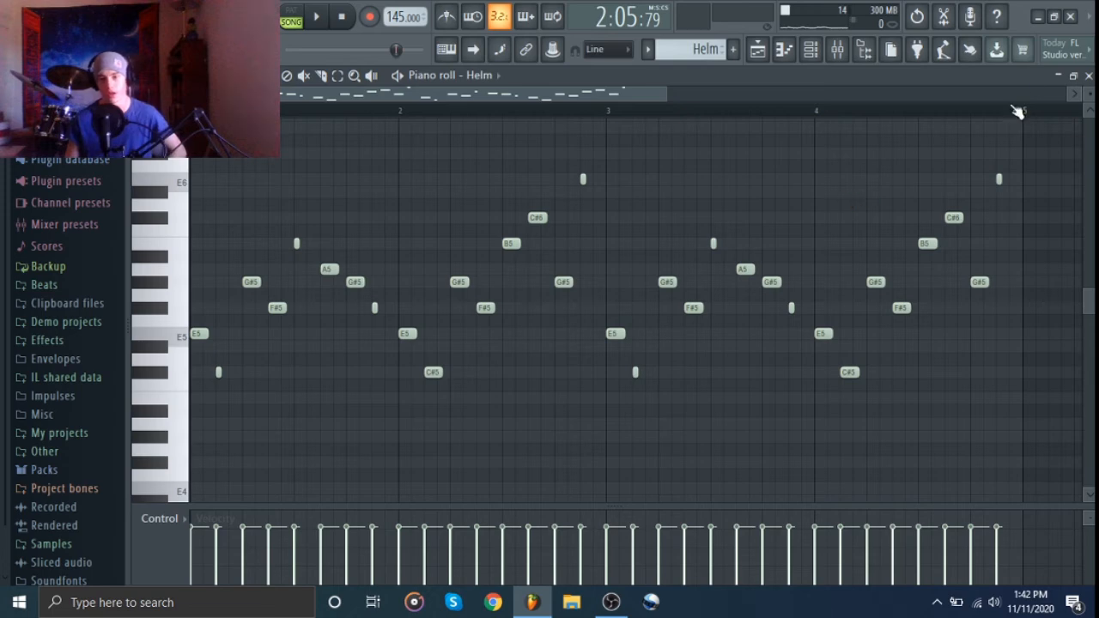
click(1087, 75)
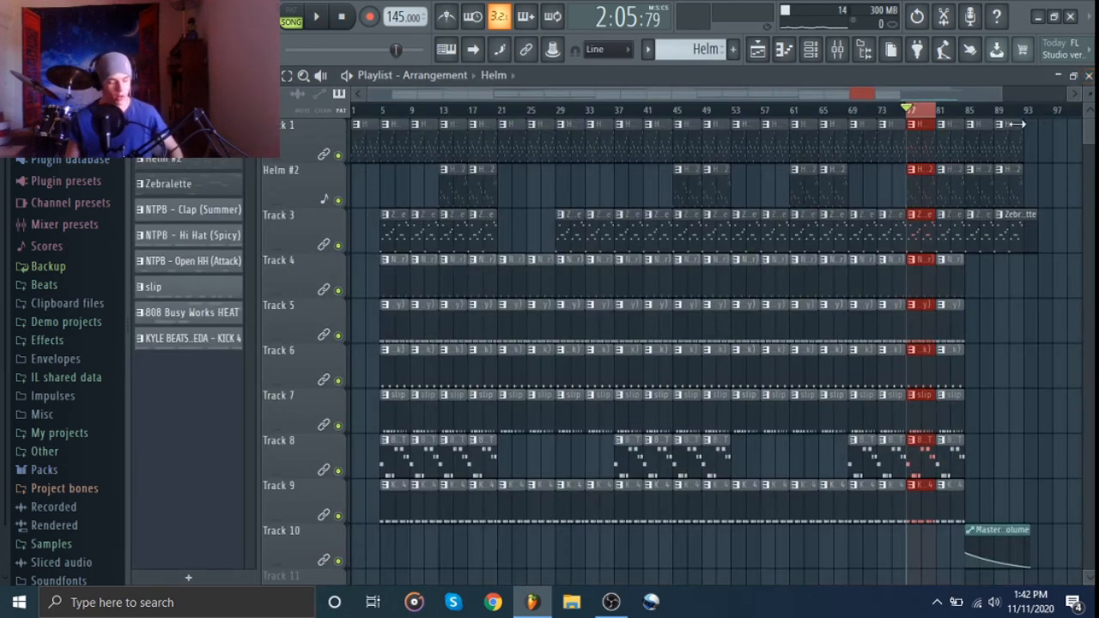
Step: Play the selected four bars at bar 77 in the playlist, and clear the time selection
key(space)
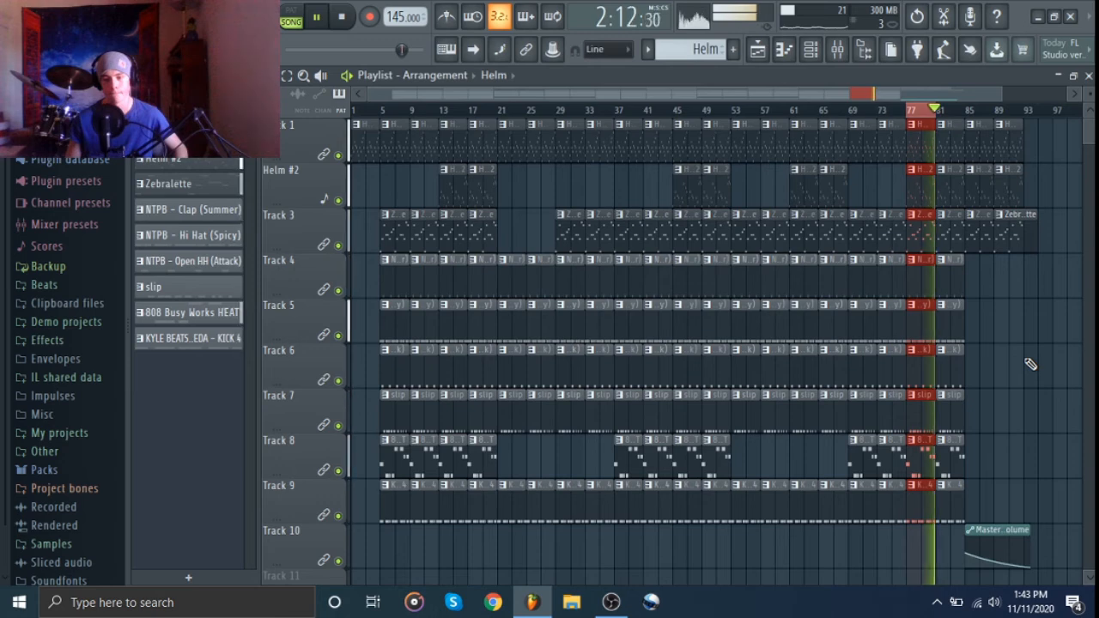
key(space)
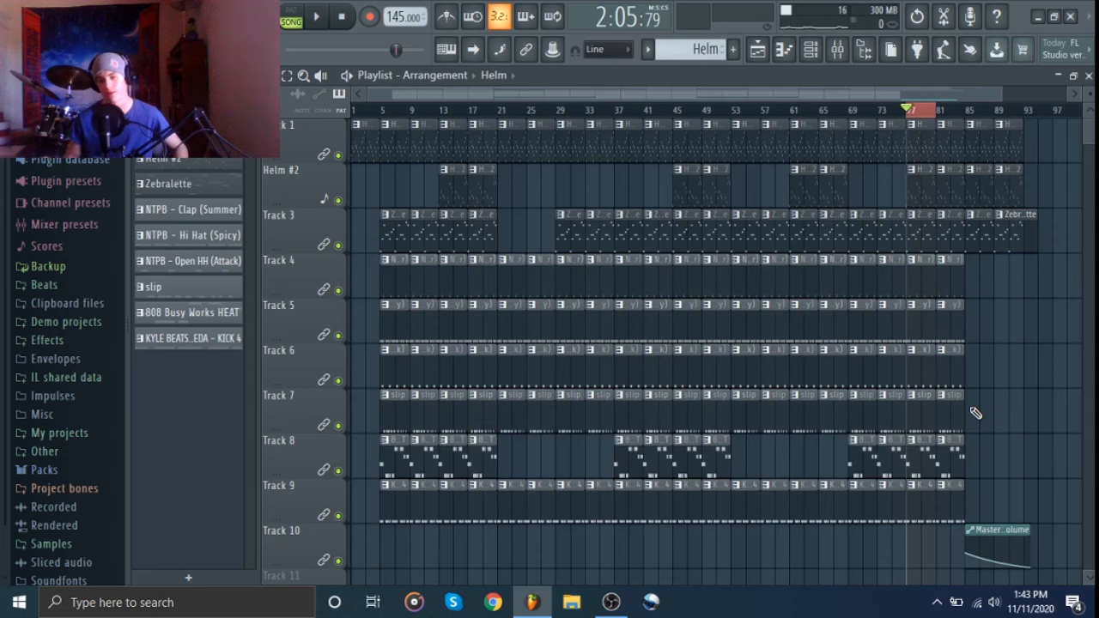
key(ctrl+d)
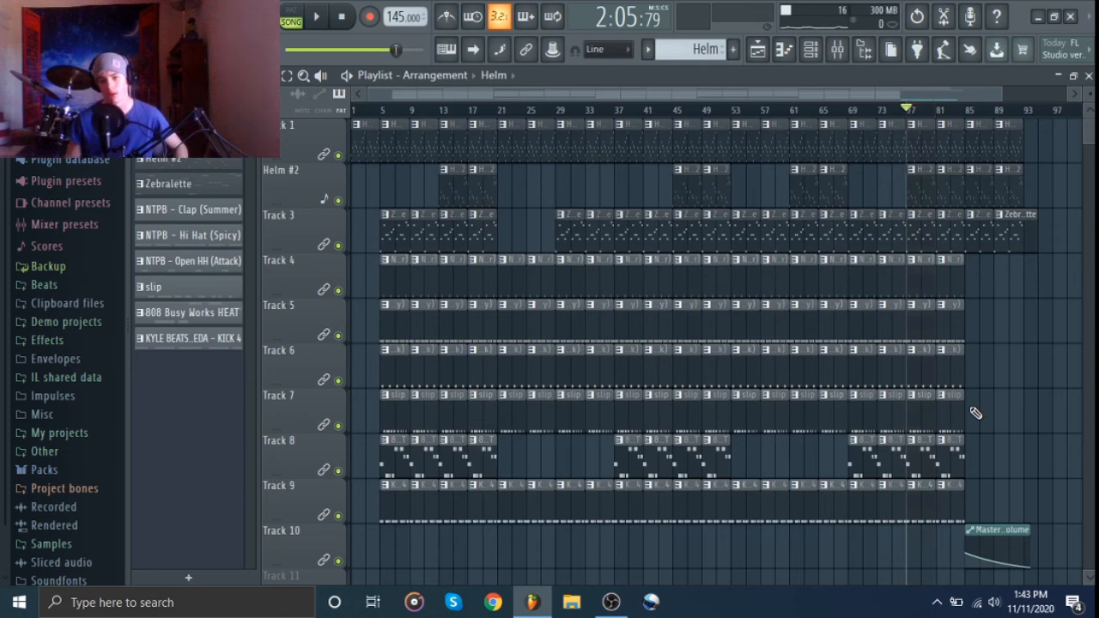
Step: Return the playhead to the start of the song and play the arrangement from bar 1
click(344, 23)
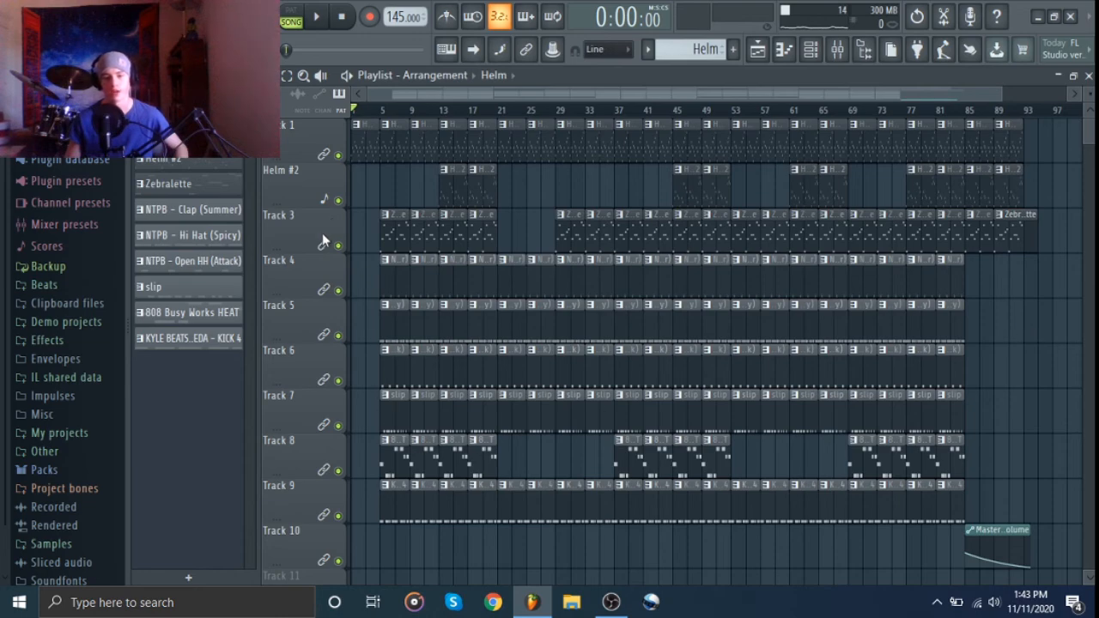
scroll(322, 233, up, 1)
scroll(323, 238, up, 2)
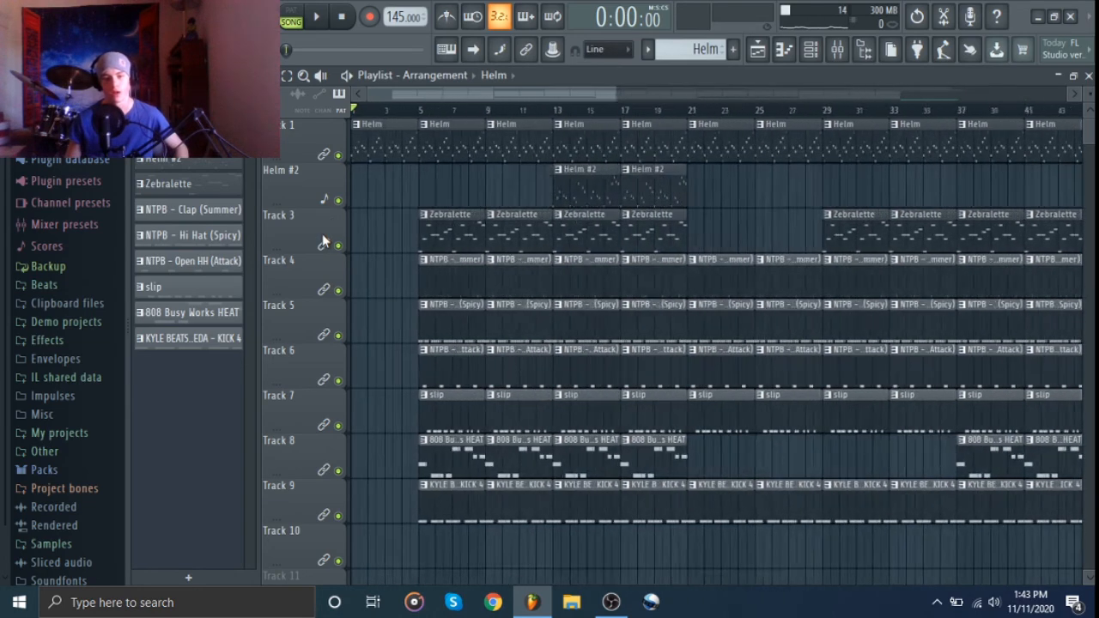
key(space)
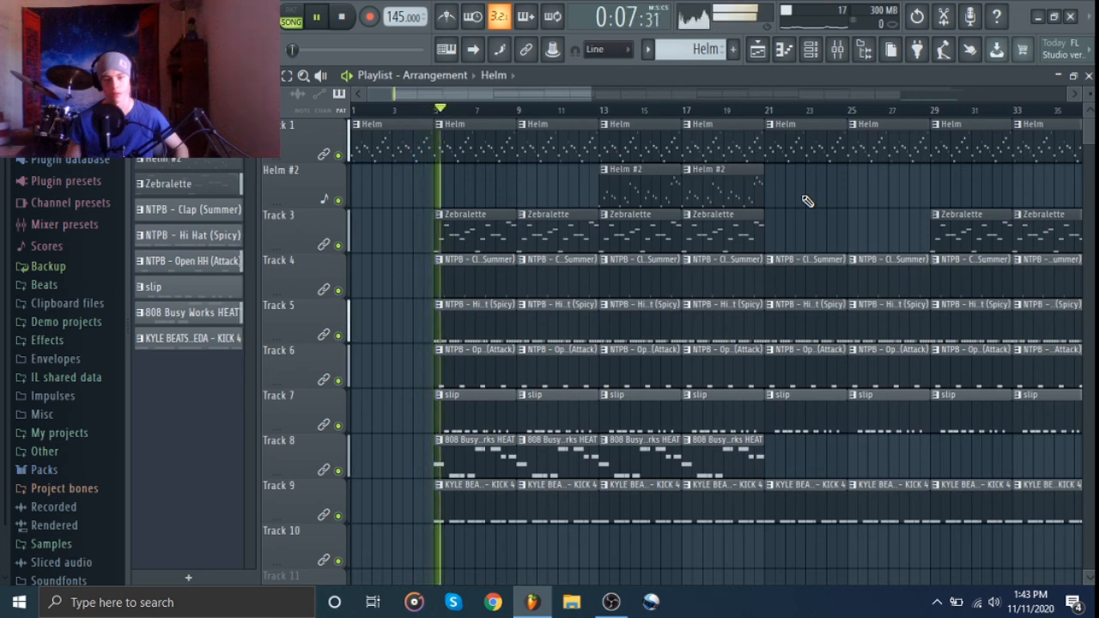
Step: Stop the current playback and play a short stretch of the arrangement from bar 13, where the Helm #2 pattern enters
key(space)
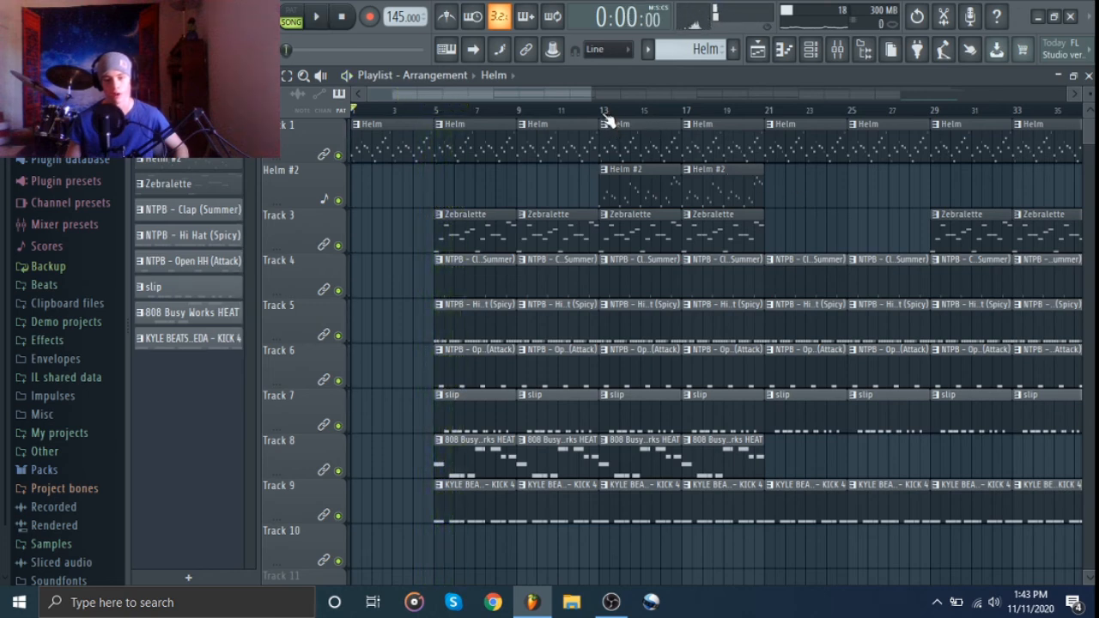
click(601, 112)
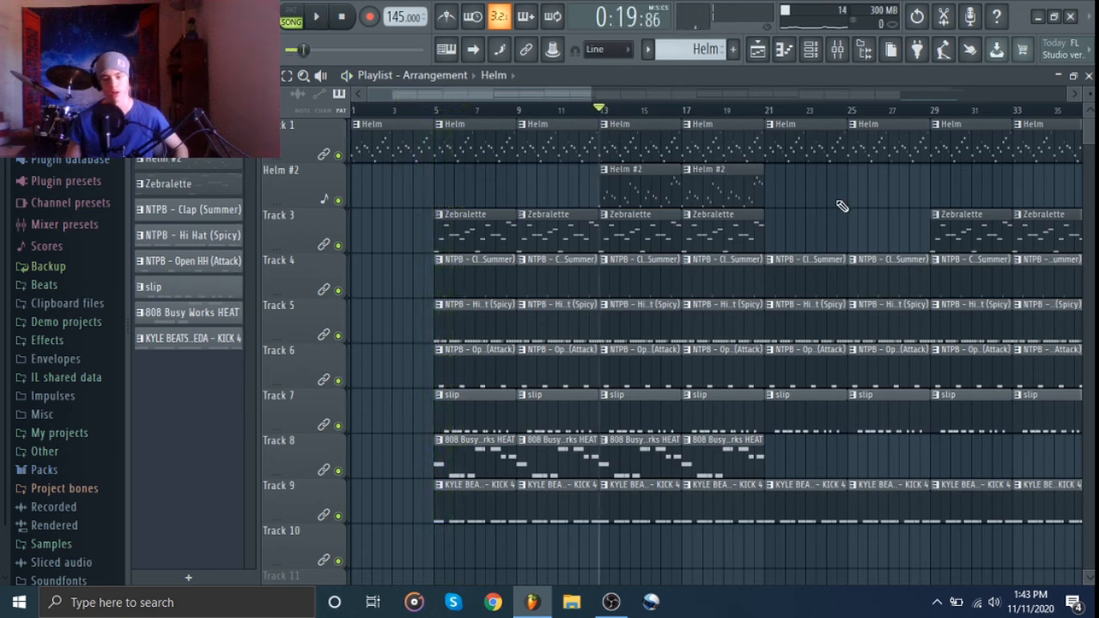
key(space)
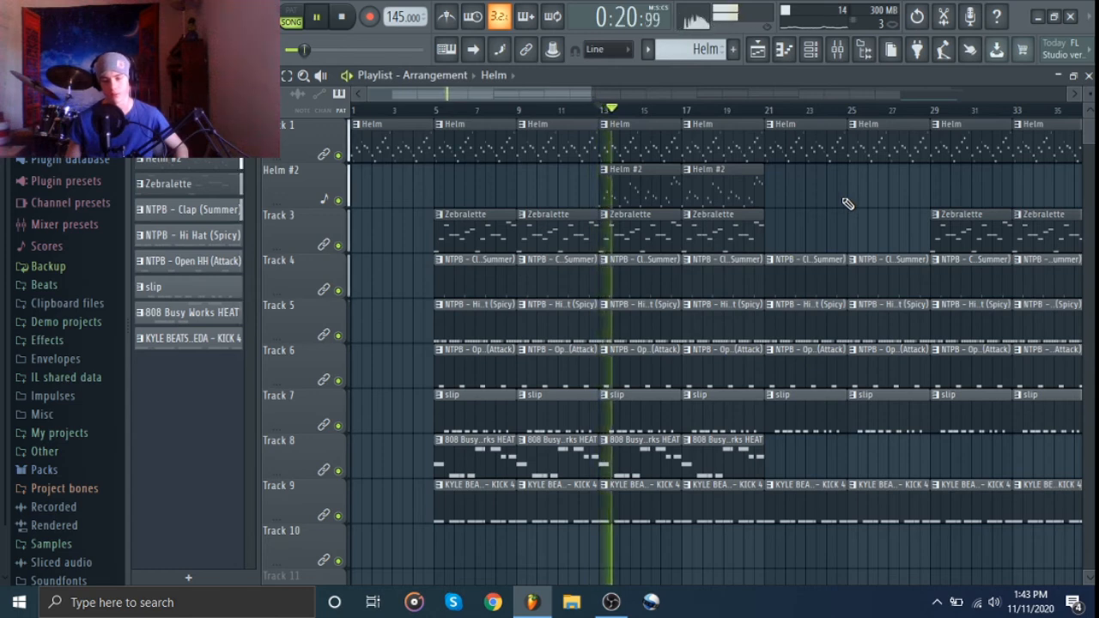
scroll(847, 204, down, 3)
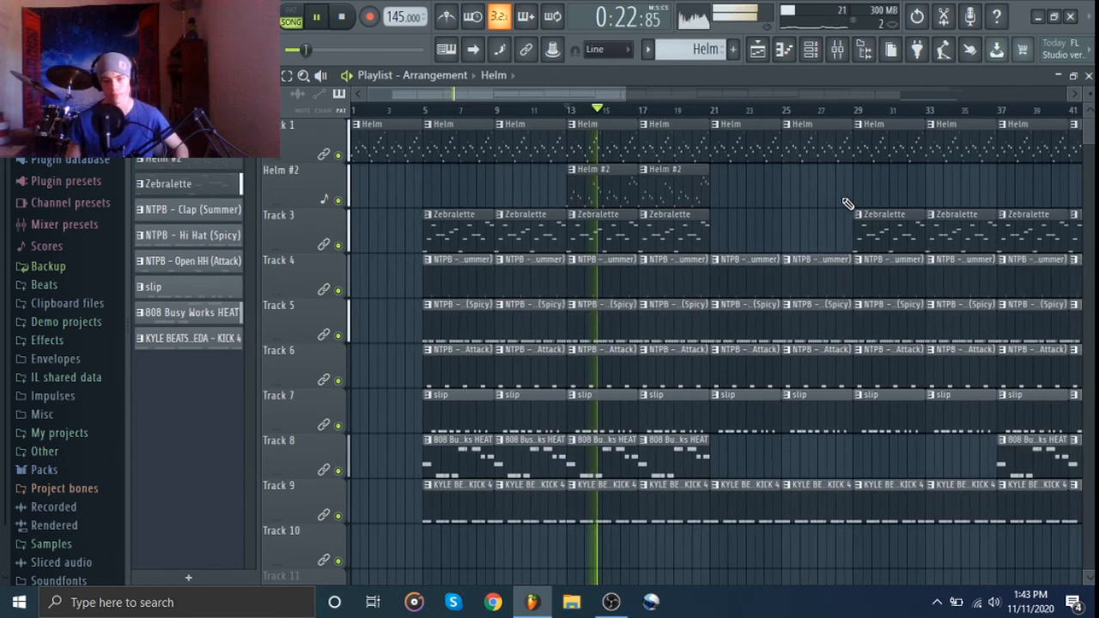
scroll(847, 209, down, 1)
key(space)
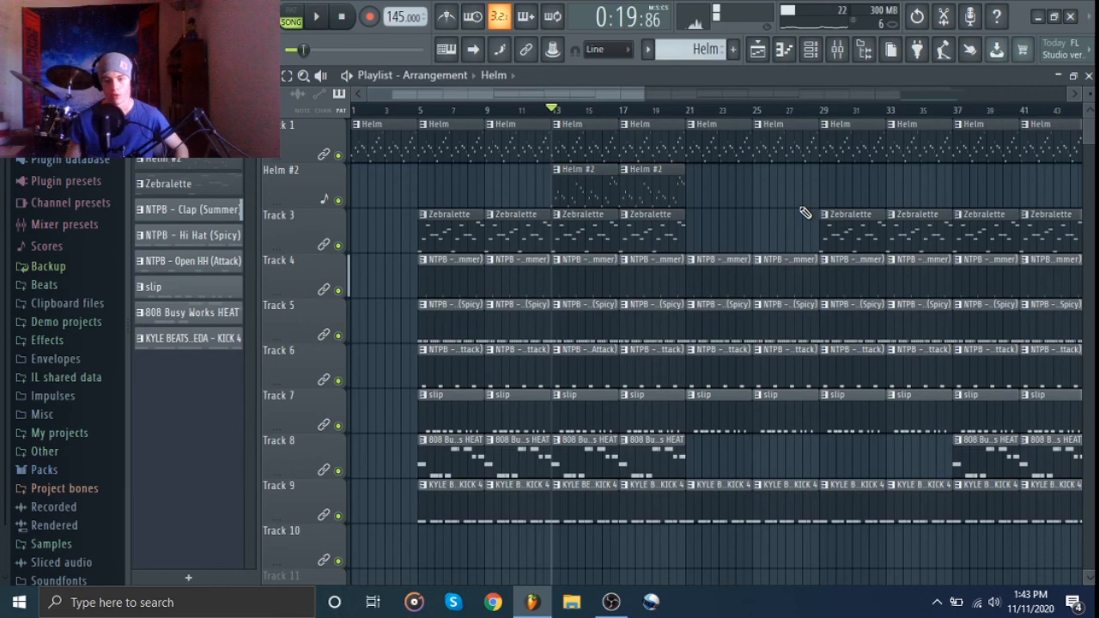
Step: Examine how the Helm #2, Zebralette and 808 patterns enter and drop out across the playlist, through to the ending
scroll(804, 212, up, 4)
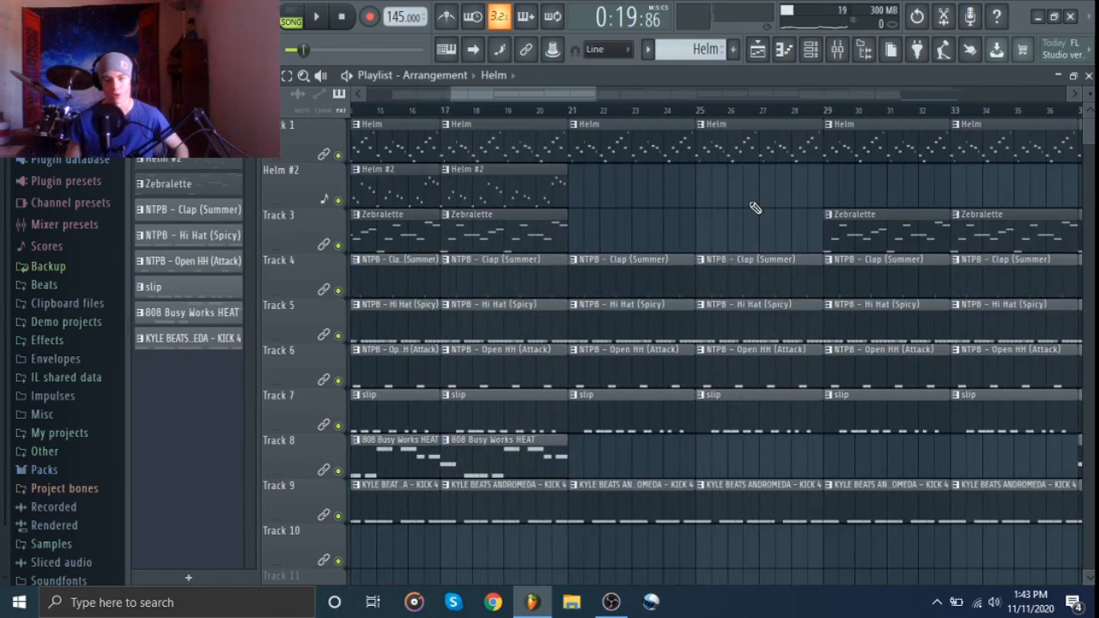
scroll(761, 466, down, 2)
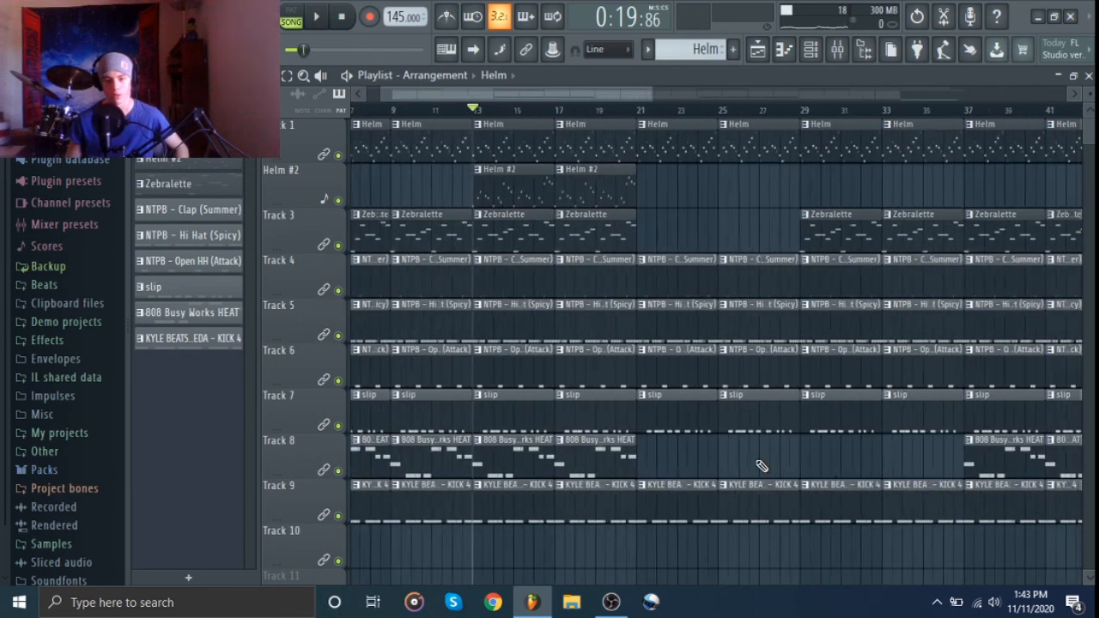
scroll(761, 466, up, 2)
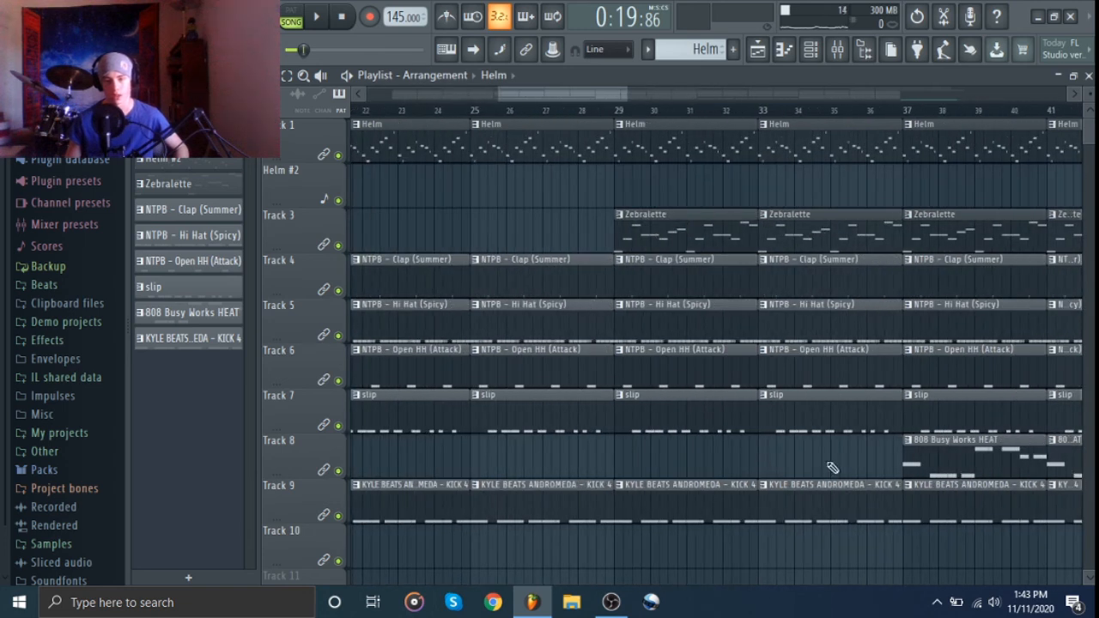
drag(798, 469, 692, 481)
scroll(692, 480, down, 6)
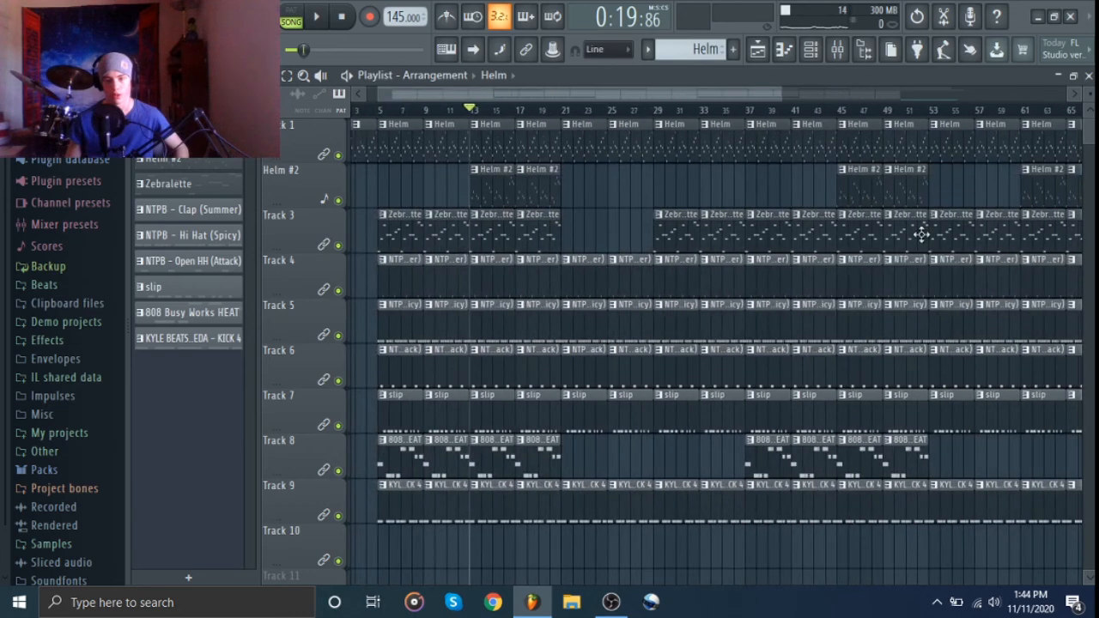
scroll(920, 234, down, 3)
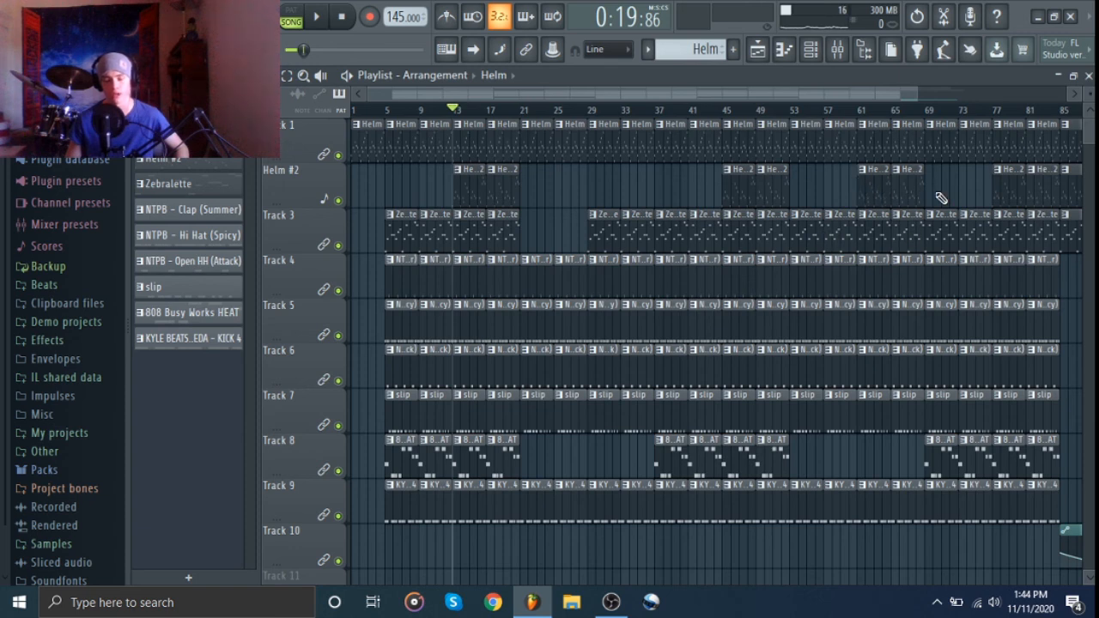
scroll(885, 219, right, 5)
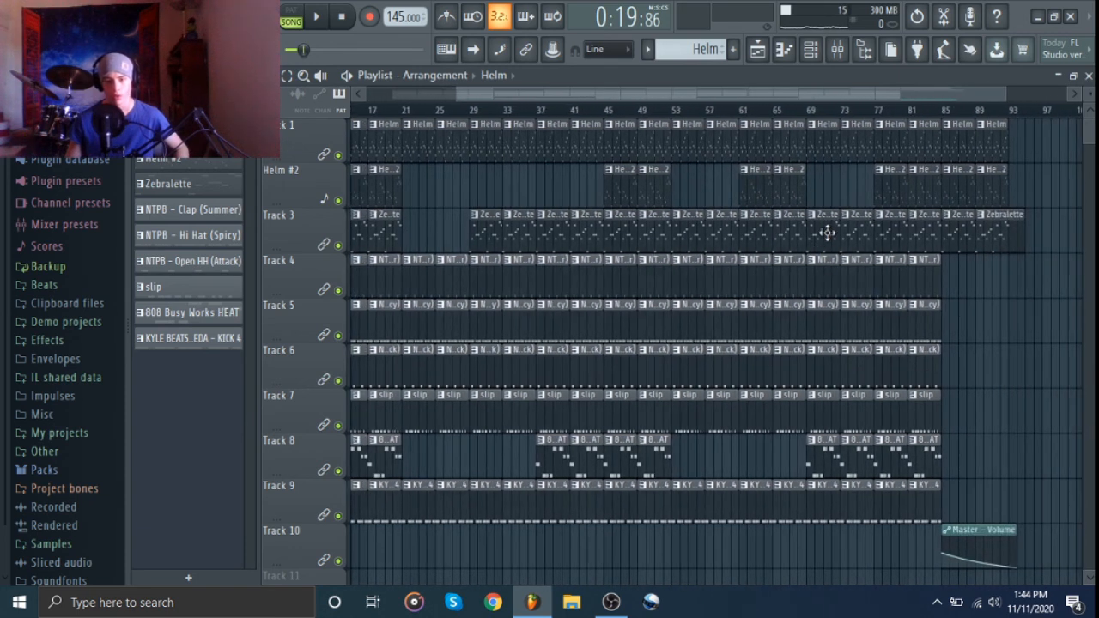
scroll(824, 257, up, 3)
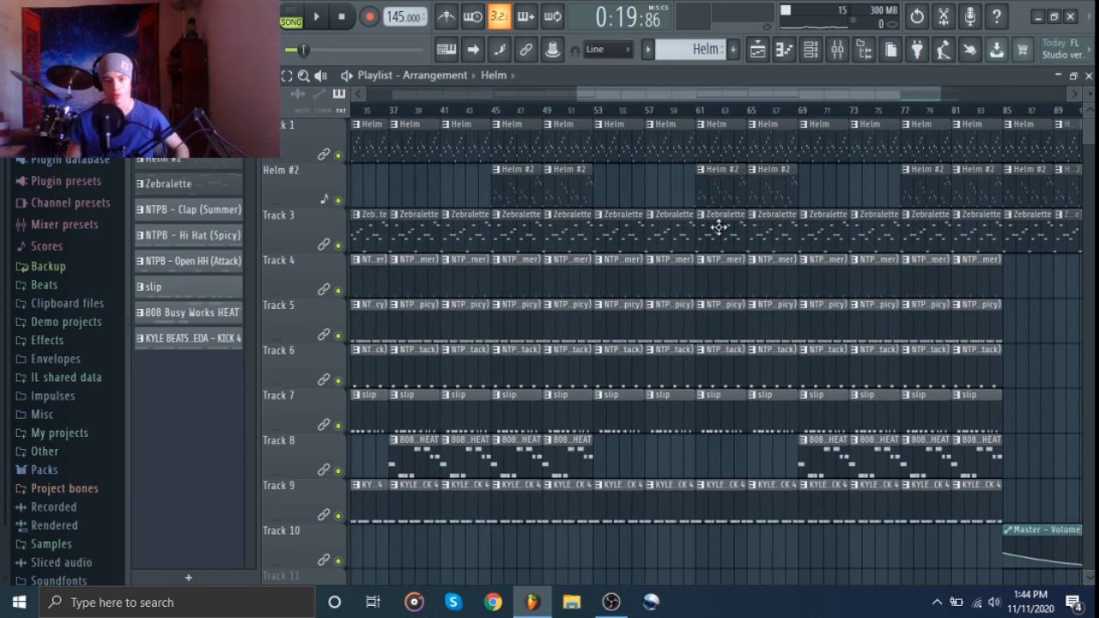
scroll(1001, 365, right, 4)
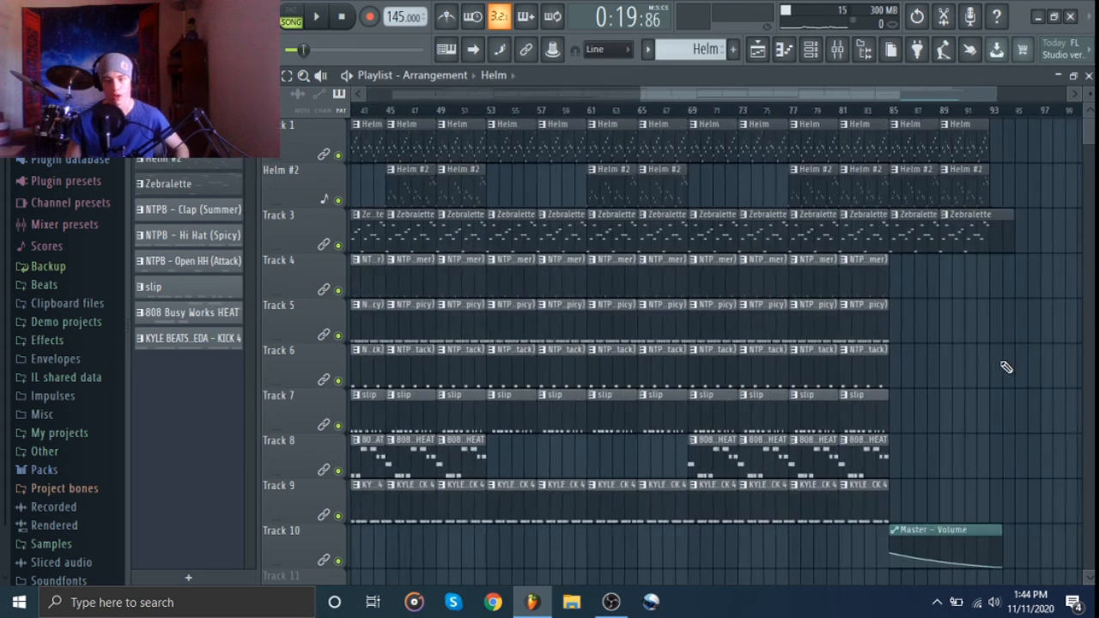
Step: Play the beginning of the outro from bar 85, where the Master volume automation starts, and stop the playback
scroll(1006, 367, up, 5)
click(736, 112)
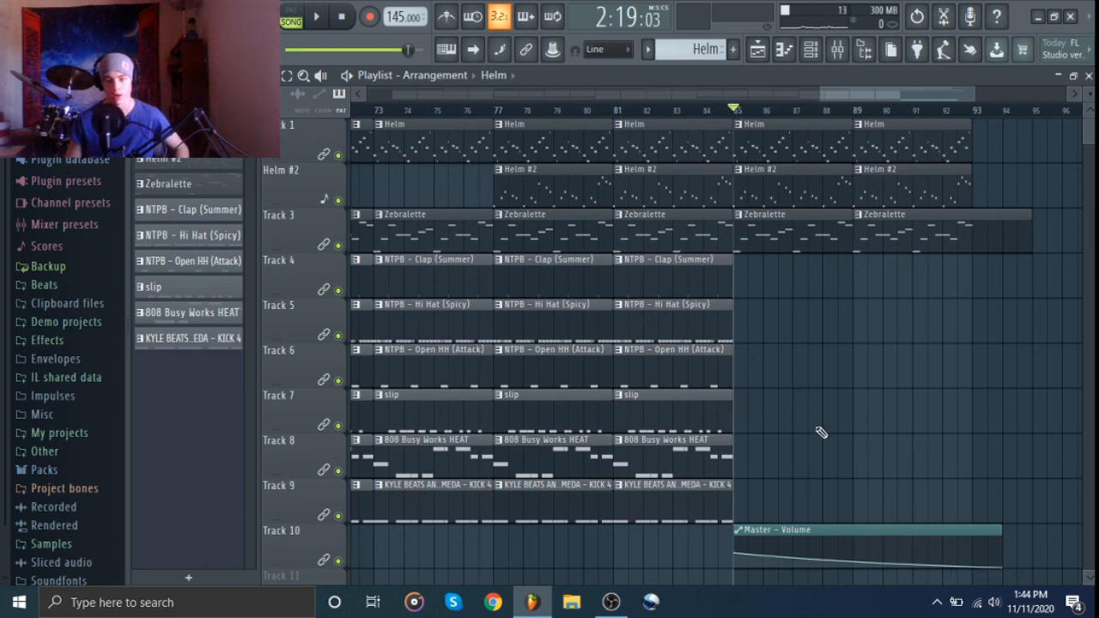
key(space)
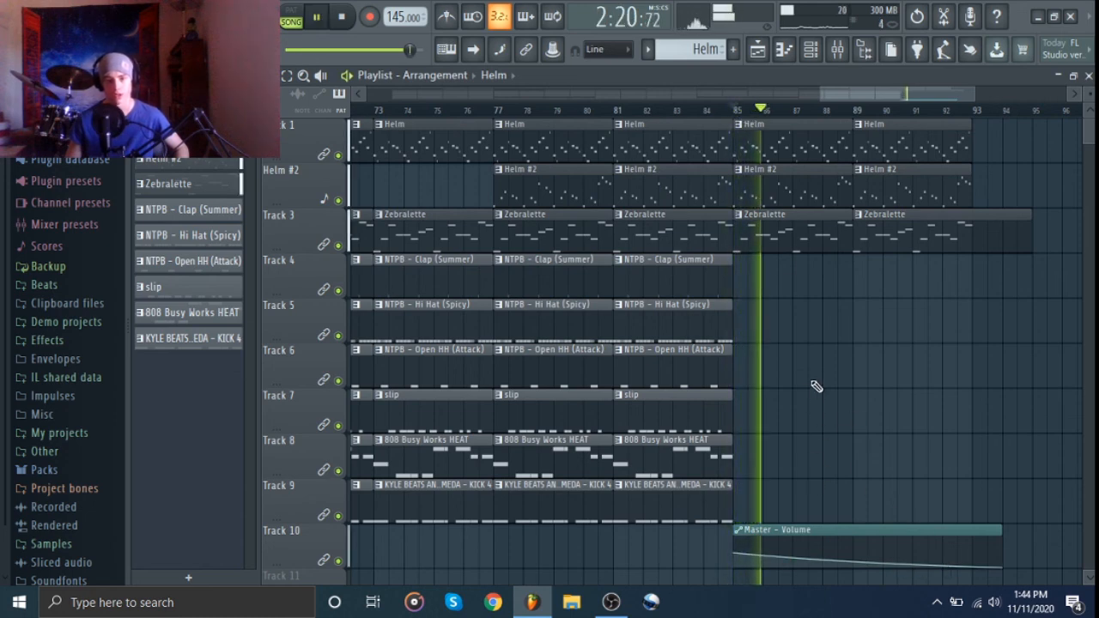
key(space)
Step: Show the whole arrangement in the playlist and return the playhead to the start of the song
scroll(815, 386, down, 5)
scroll(815, 386, down, 3)
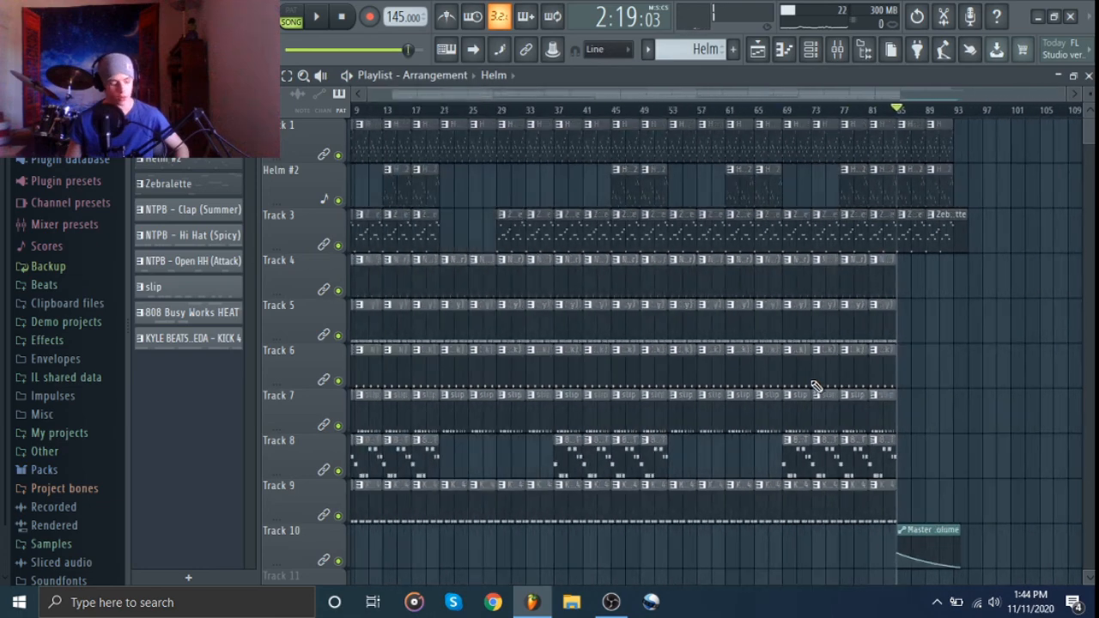
click(348, 18)
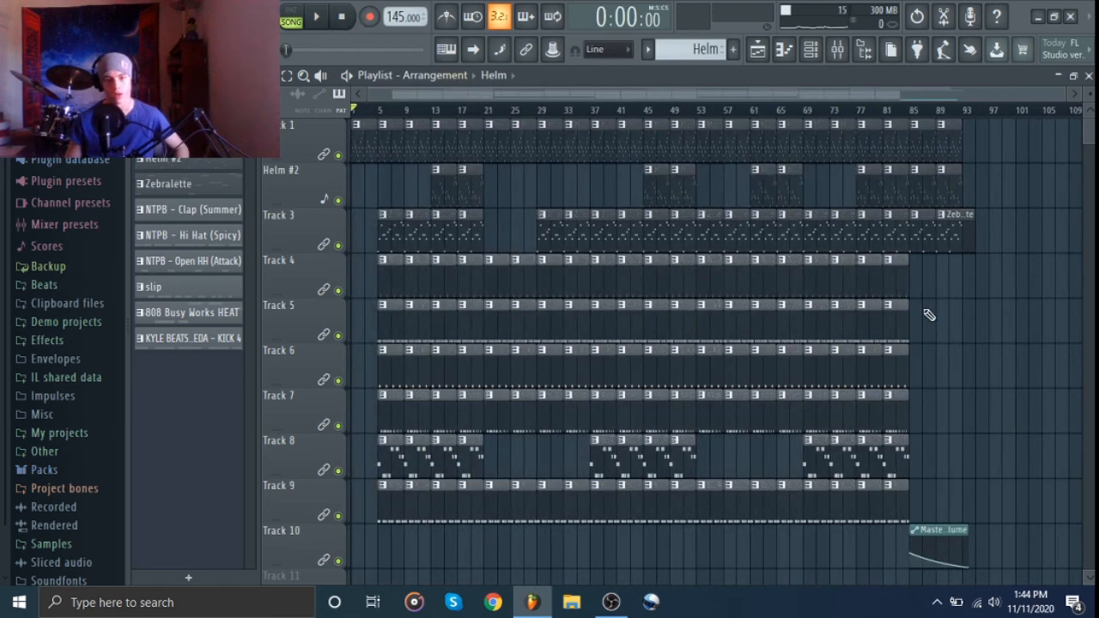